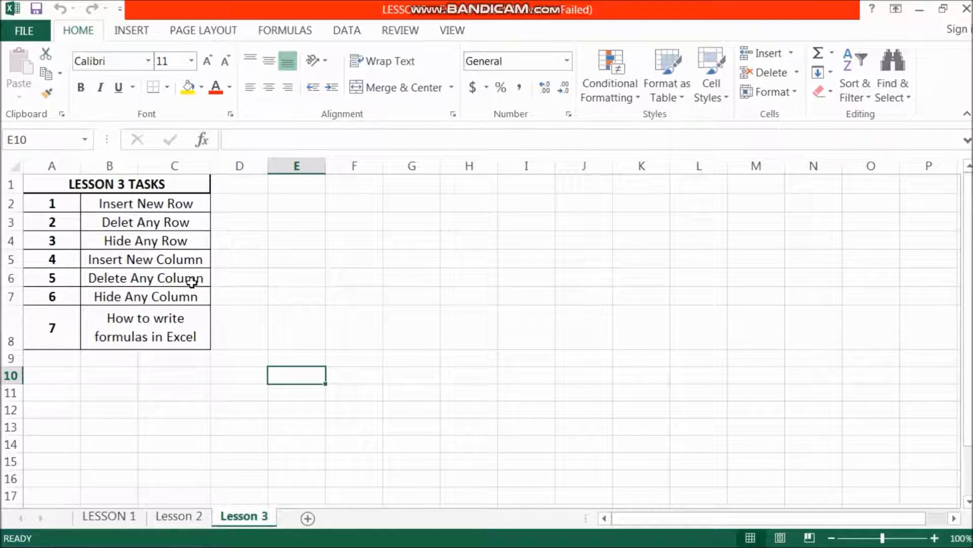
Step: Go through the Lesson 3 task entries in B3 to B8 and dismiss the Windows color scheme prompt
left_click(187, 223)
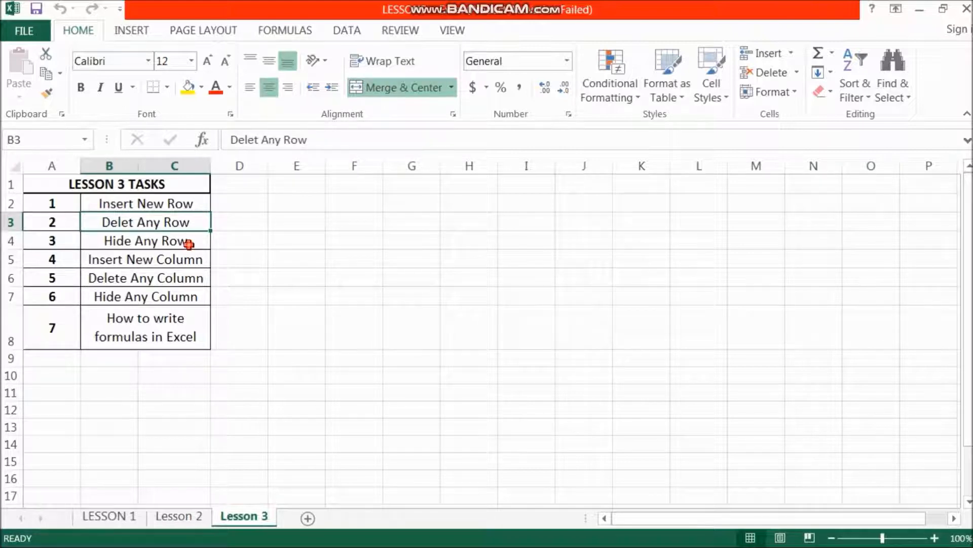
left_click(189, 244)
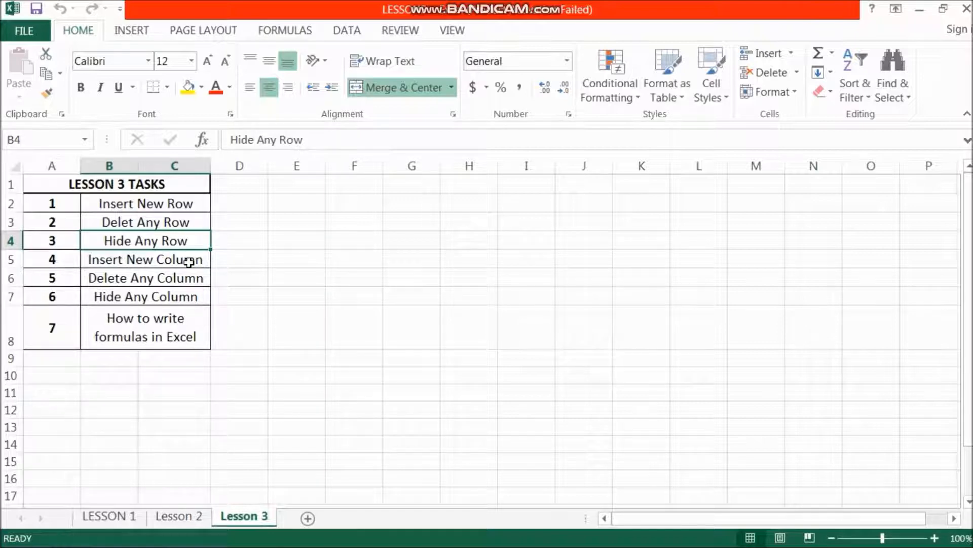
left_click(189, 261)
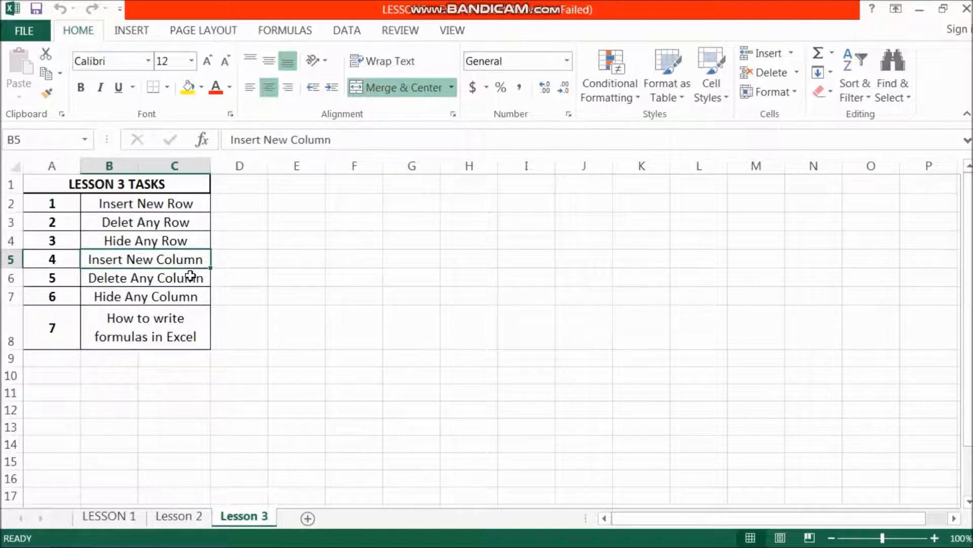
left_click(190, 280)
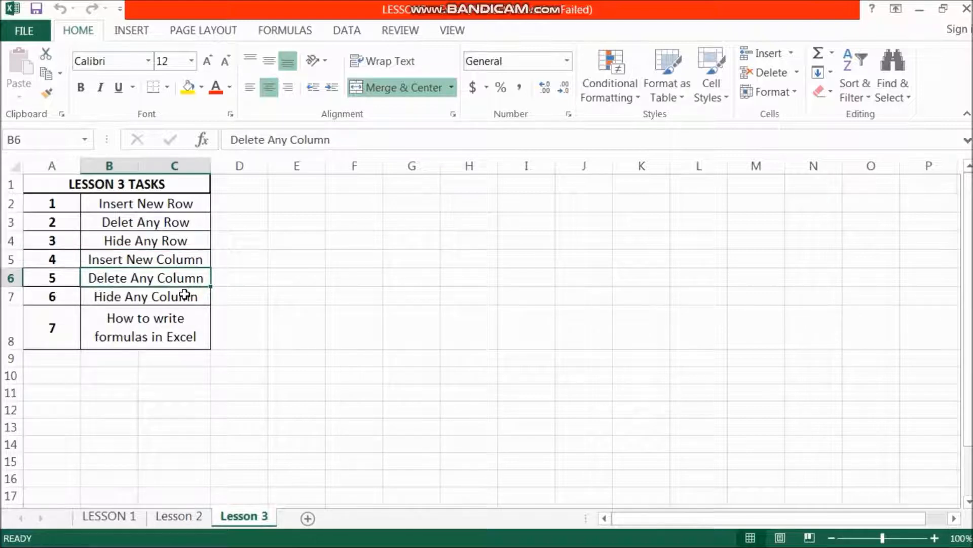
left_click(185, 294)
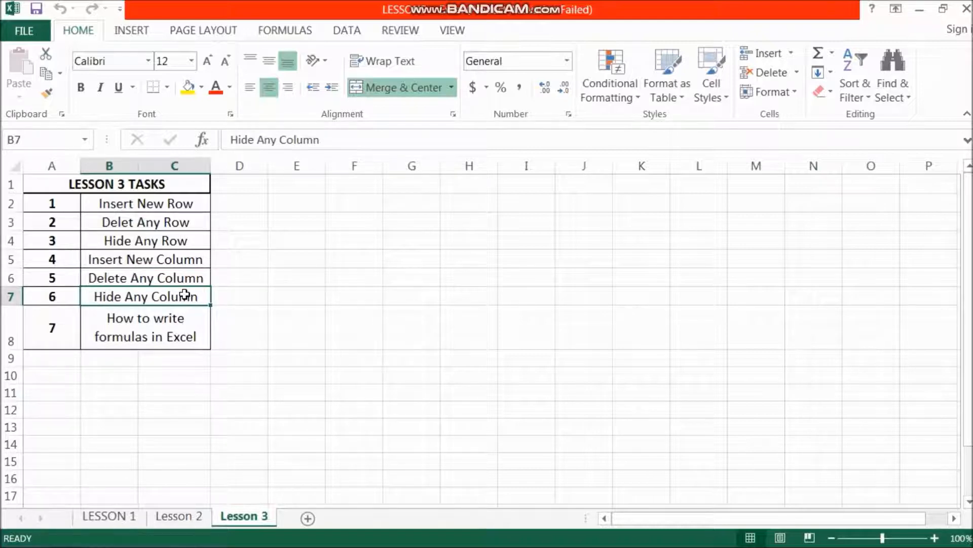
left_click(174, 320)
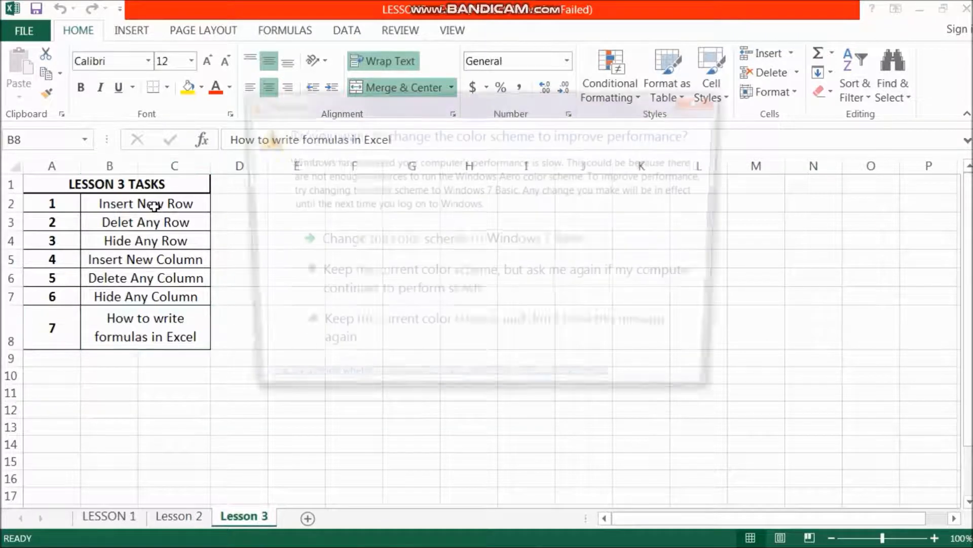
left_click(686, 99)
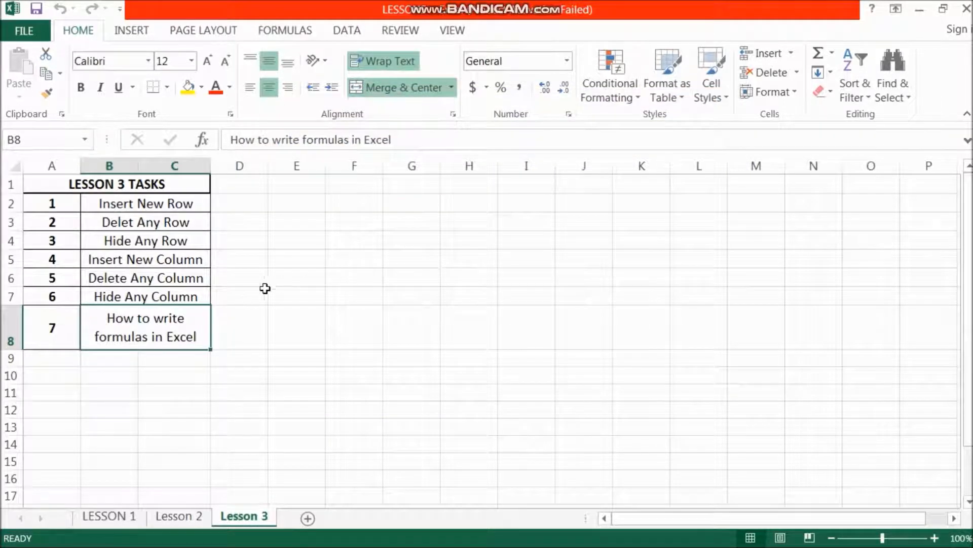
Step: Insert a blank row above row 3, between the Insert New Row and Delet Any Row tasks
left_click(60, 218)
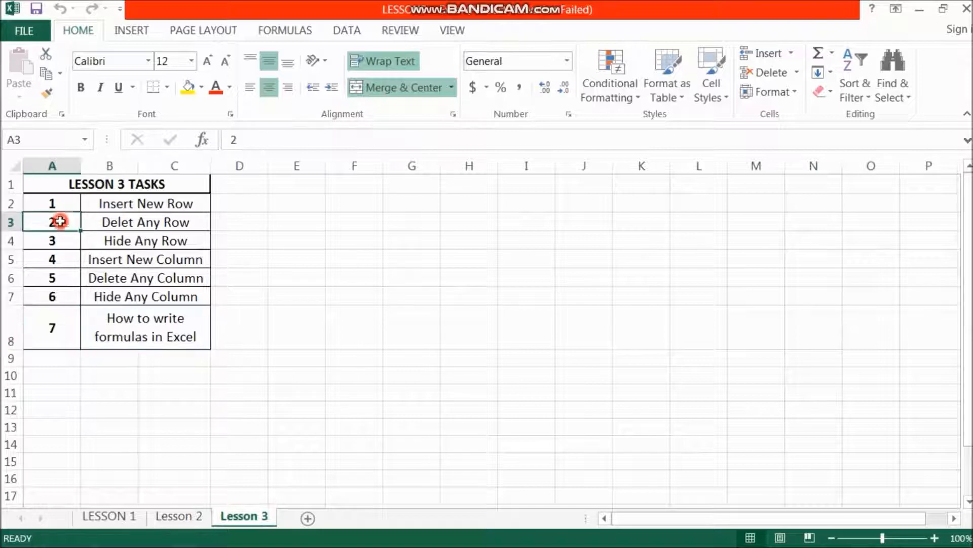
left_click(59, 207)
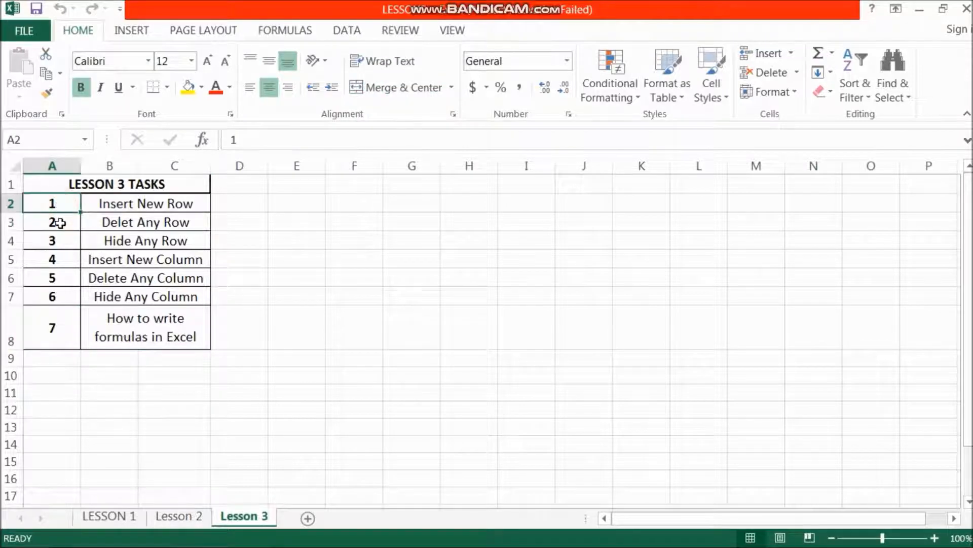
left_click(60, 223)
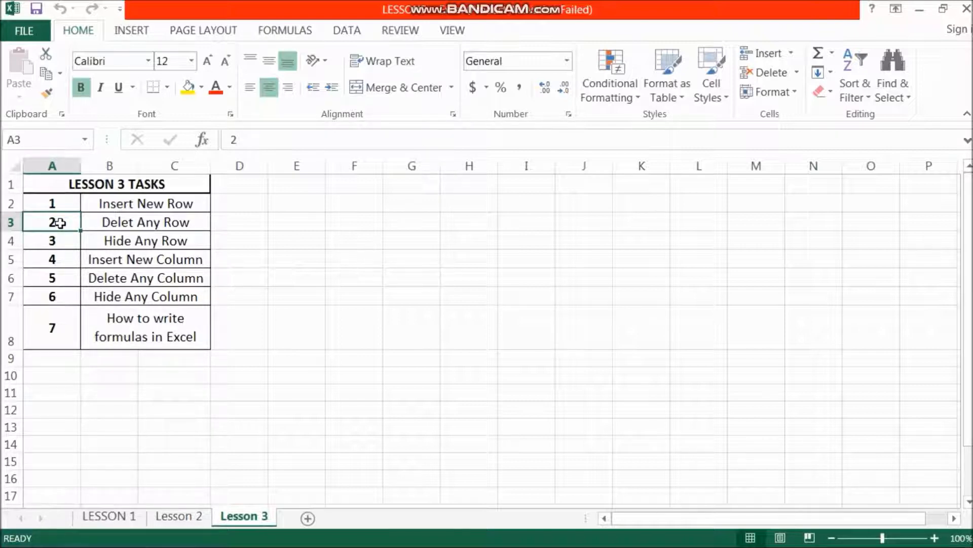
left_click_drag(58, 223, 167, 224)
left_click(272, 258)
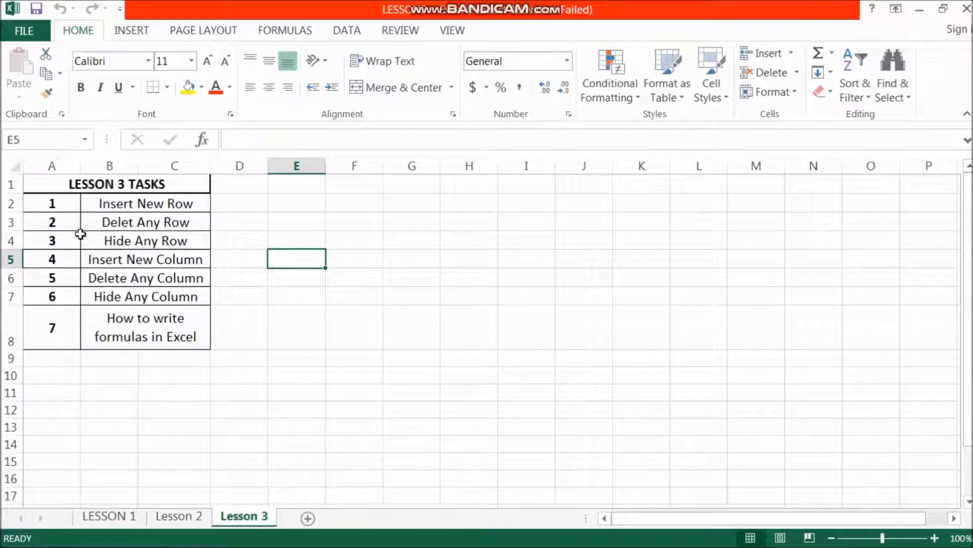
left_click(53, 223)
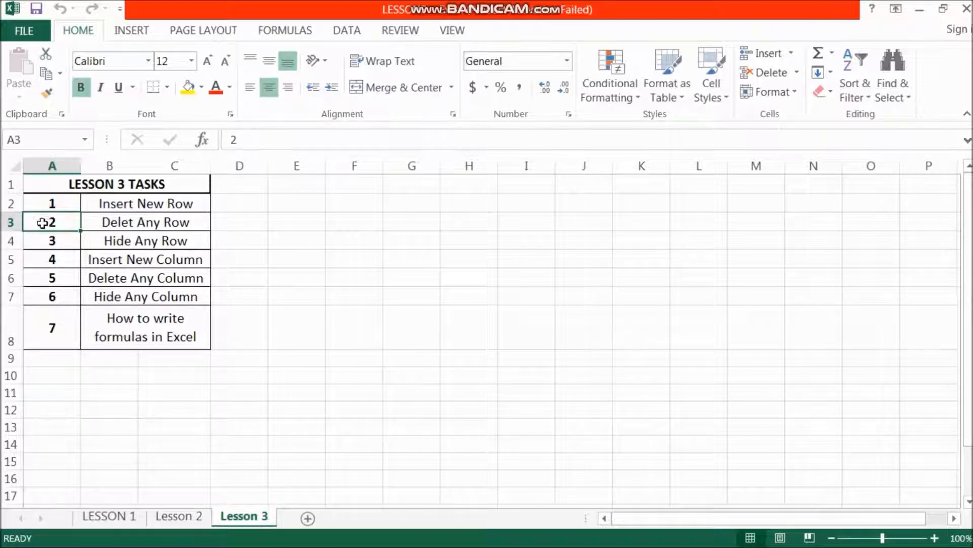
right_click(10, 222)
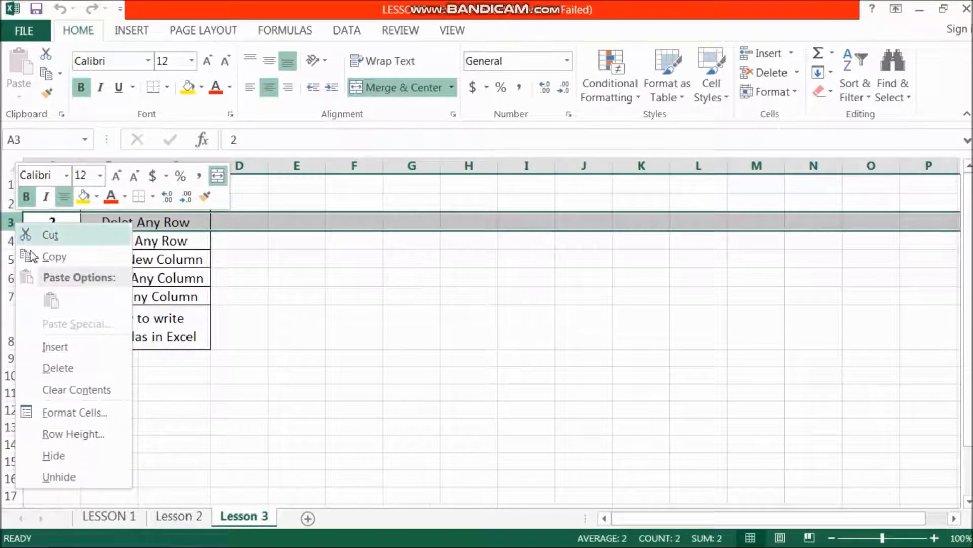
left_click(67, 349)
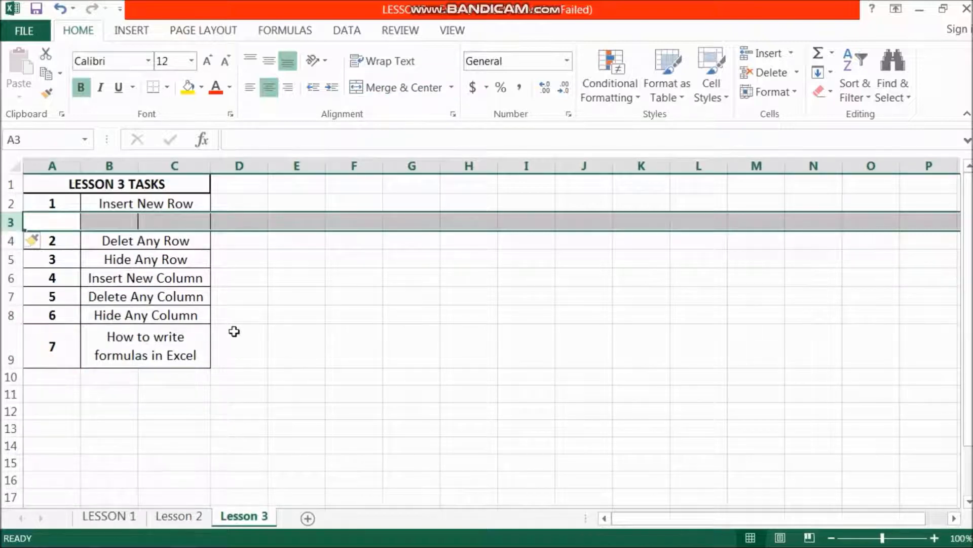
left_click(233, 331)
left_click_drag(48, 222, 407, 211)
left_click(353, 340)
Step: Try entering sample text in cell A3 of the blank row, and erase it again
left_click(53, 224)
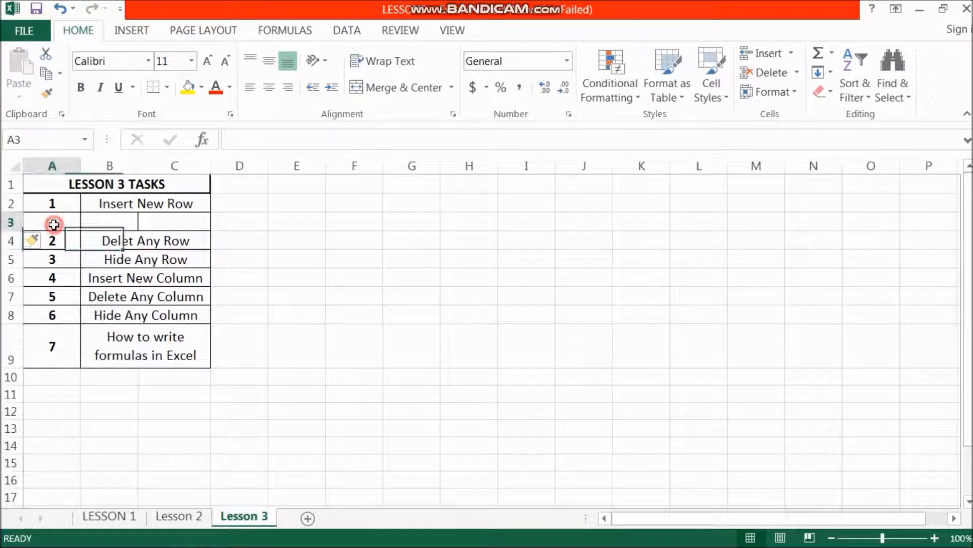
type("gasi")
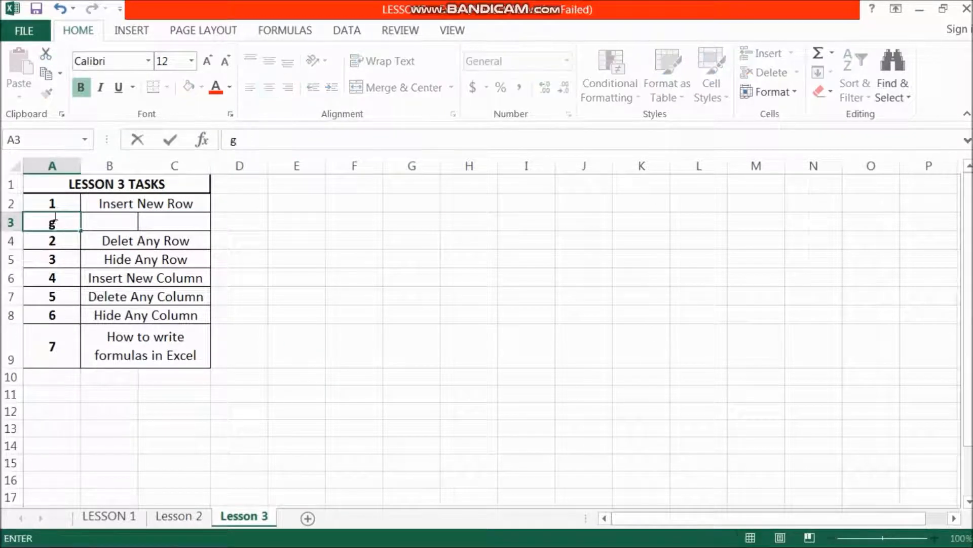
key("BackSpace")
key("BackSpace")
key("BackSpace")
key("BackSpace")
left_click(92, 219)
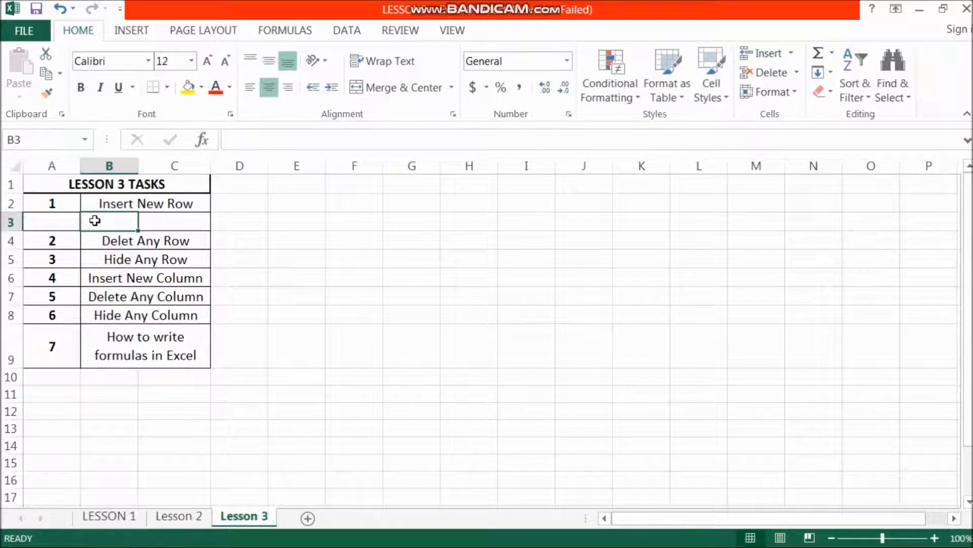
left_click(279, 298)
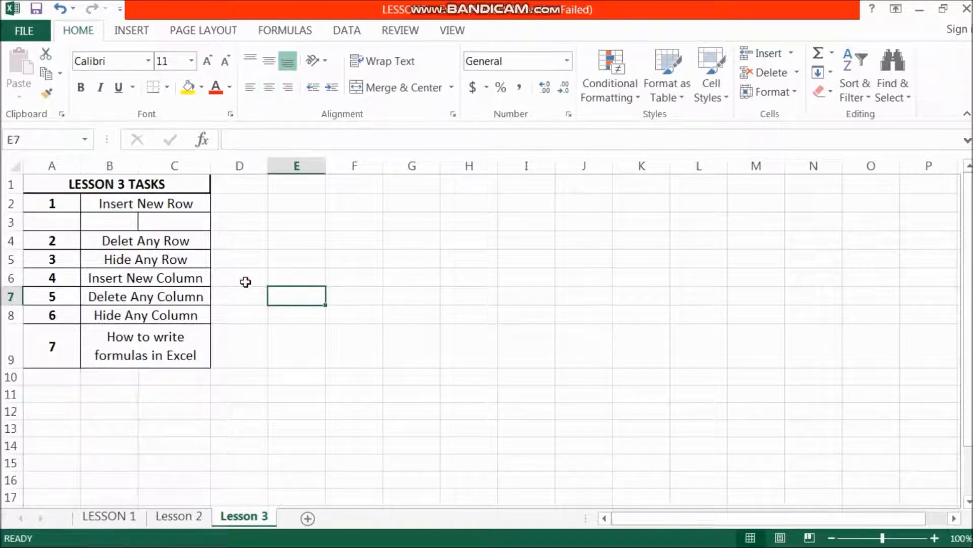
Step: Delete the blank row 3 from the task table, dismissing the Windows color scheme prompt
left_click(147, 244)
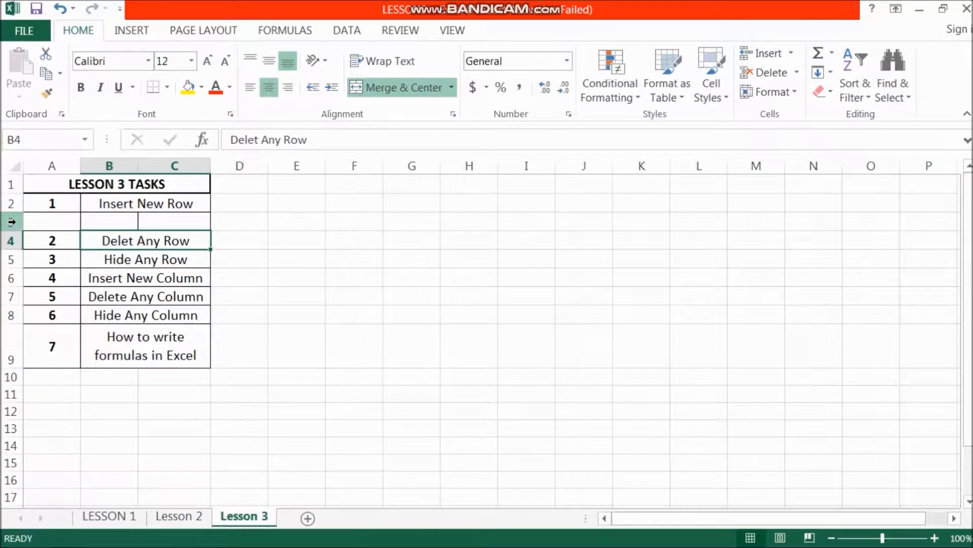
left_click(711, 102)
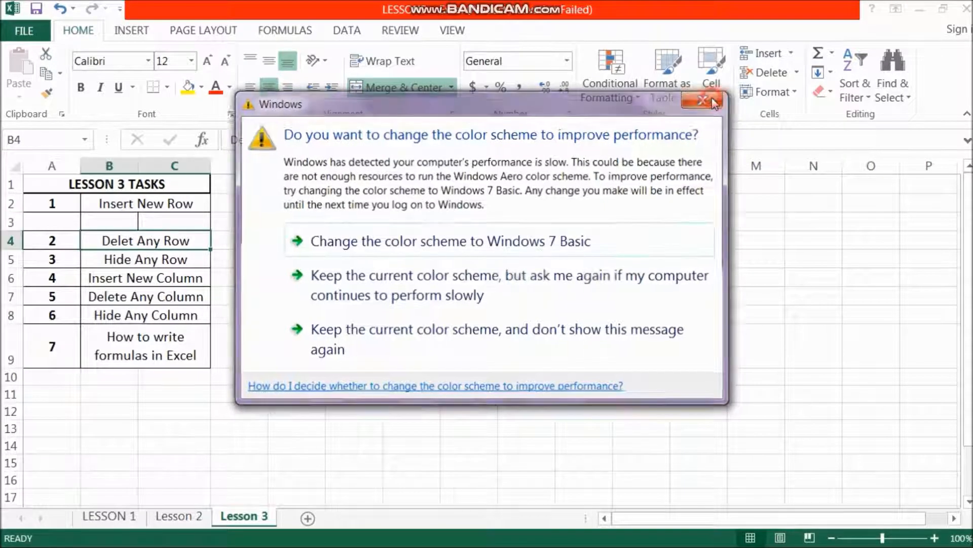
left_click(9, 222)
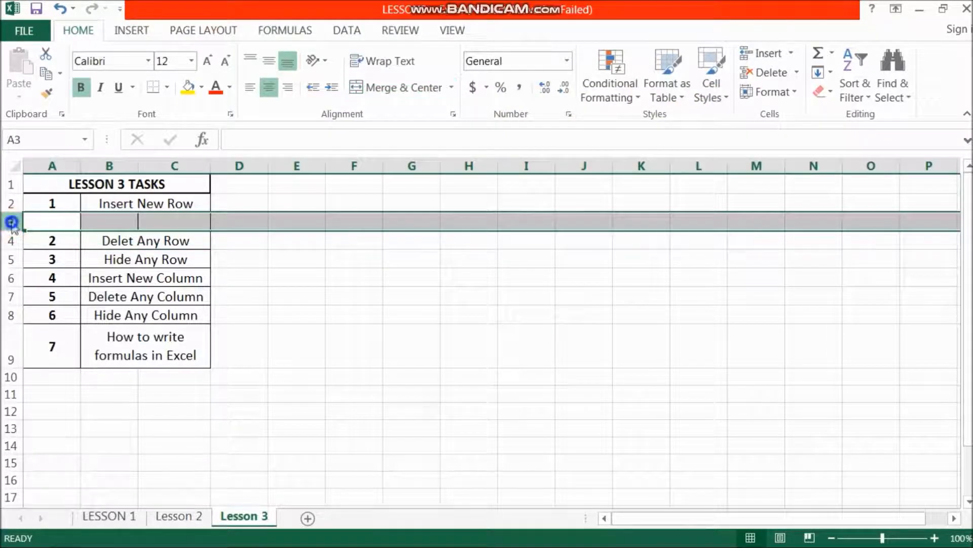
right_click(10, 223)
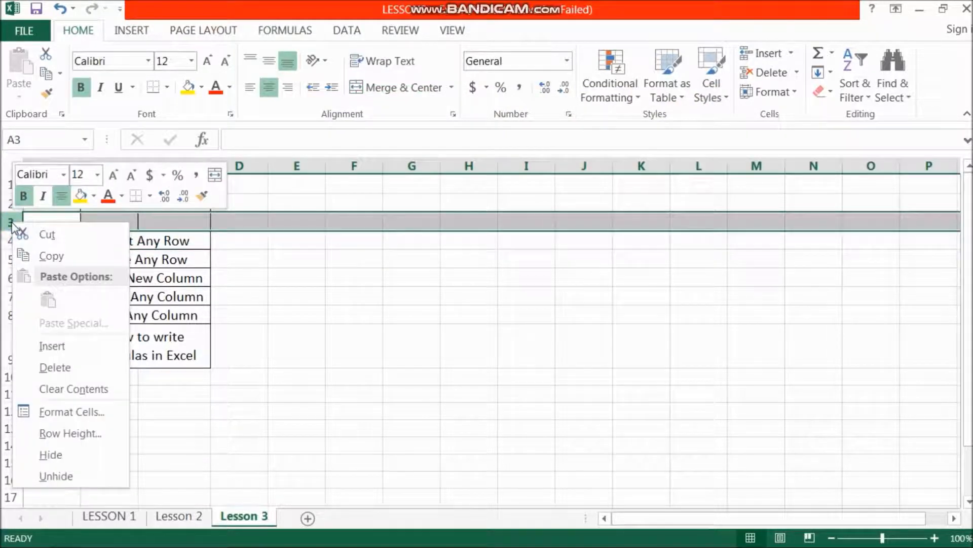
left_click(72, 369)
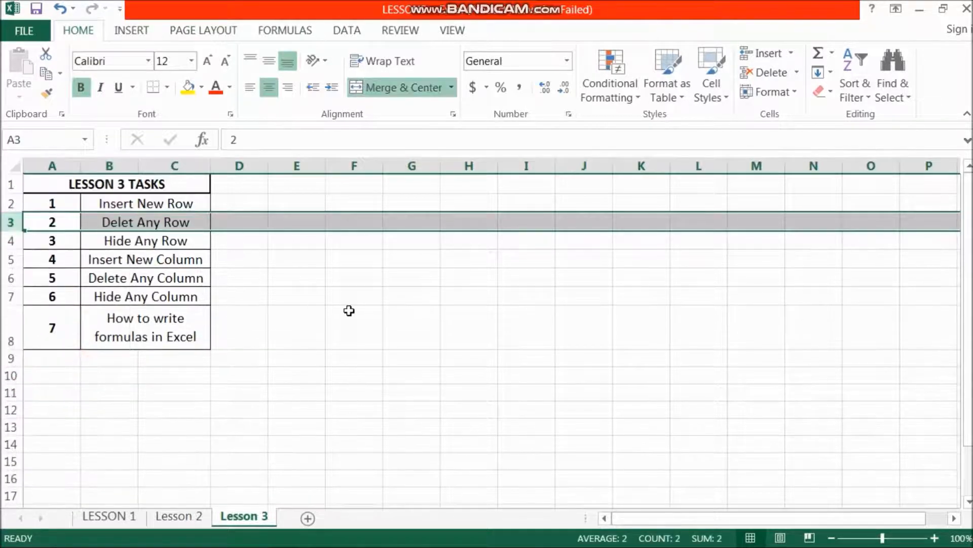
left_click(349, 310)
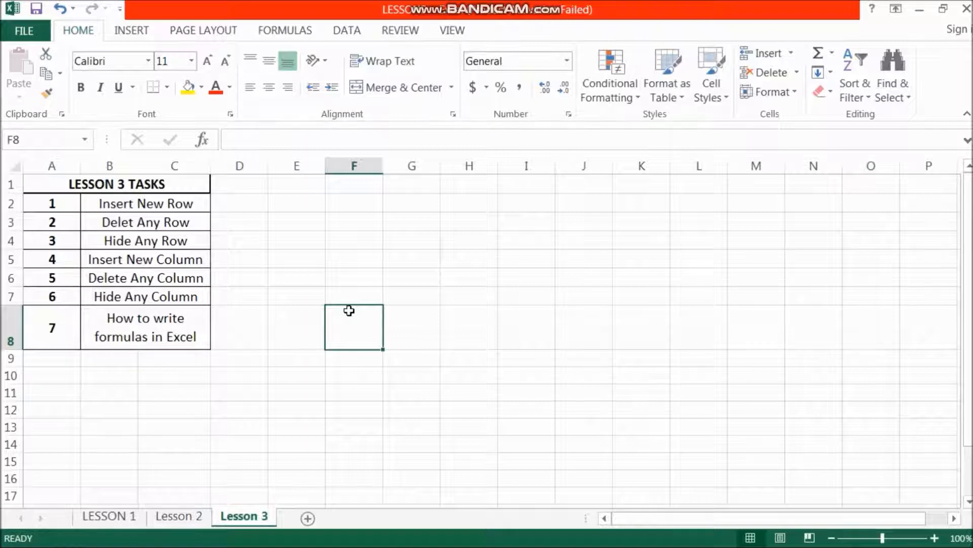
Step: Hide row 4, which contains the Hide Any Row task
left_click(144, 240)
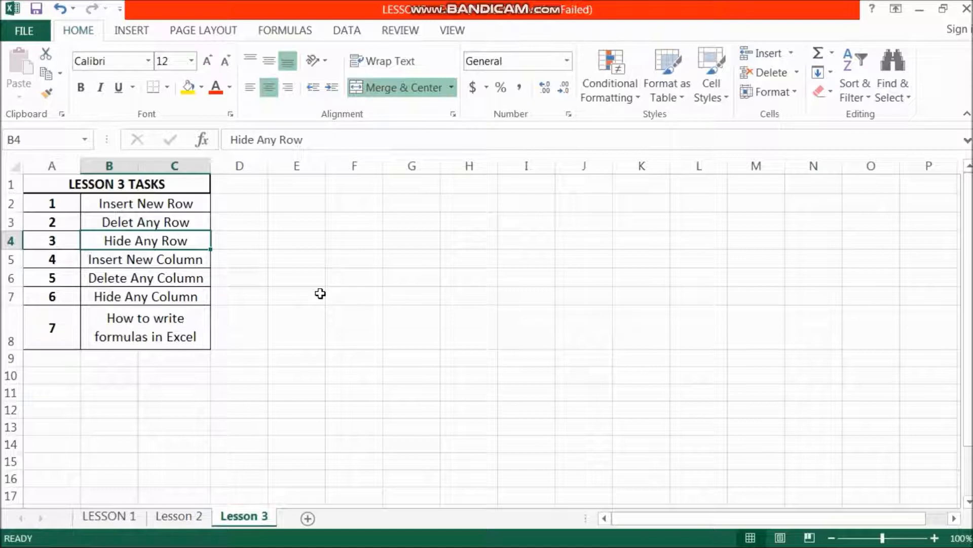
left_click(292, 293)
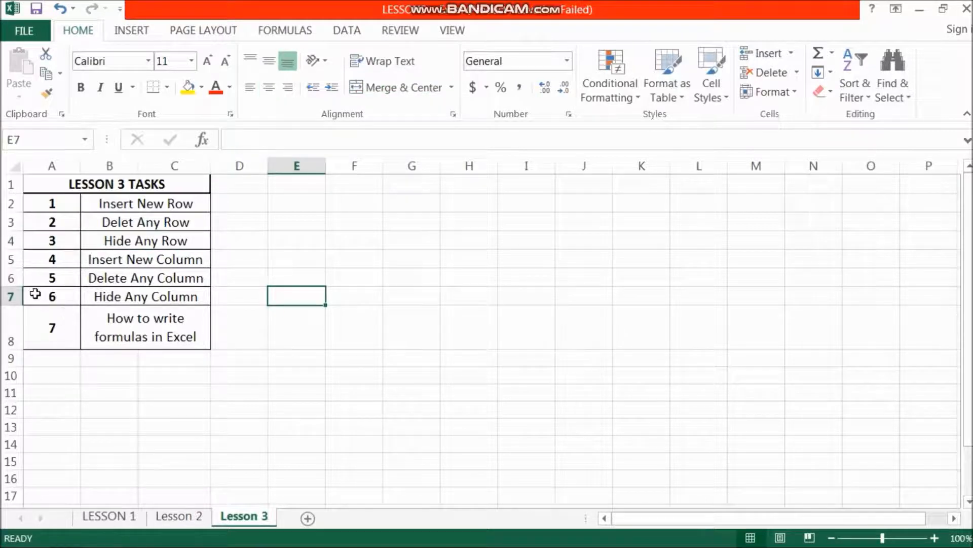
right_click(13, 241)
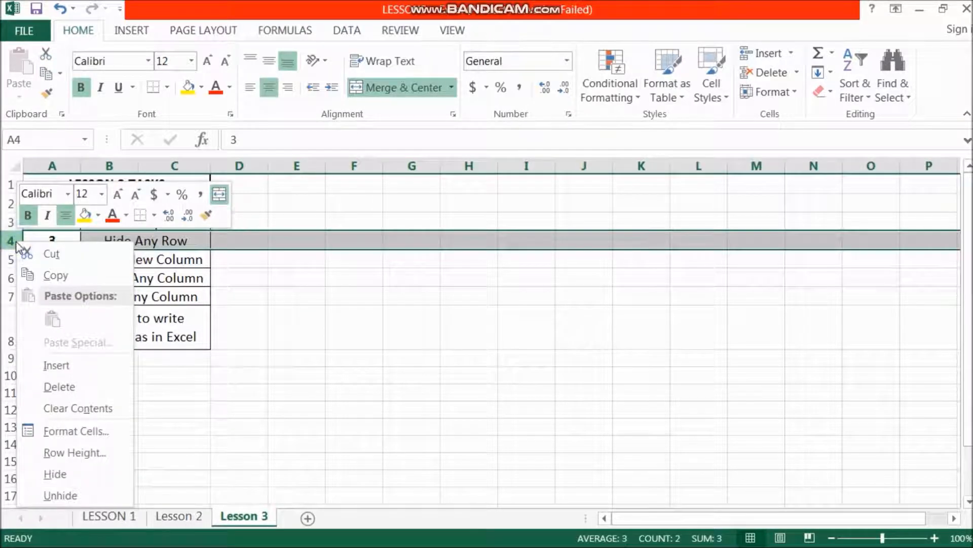
left_click(66, 475)
left_click(208, 405)
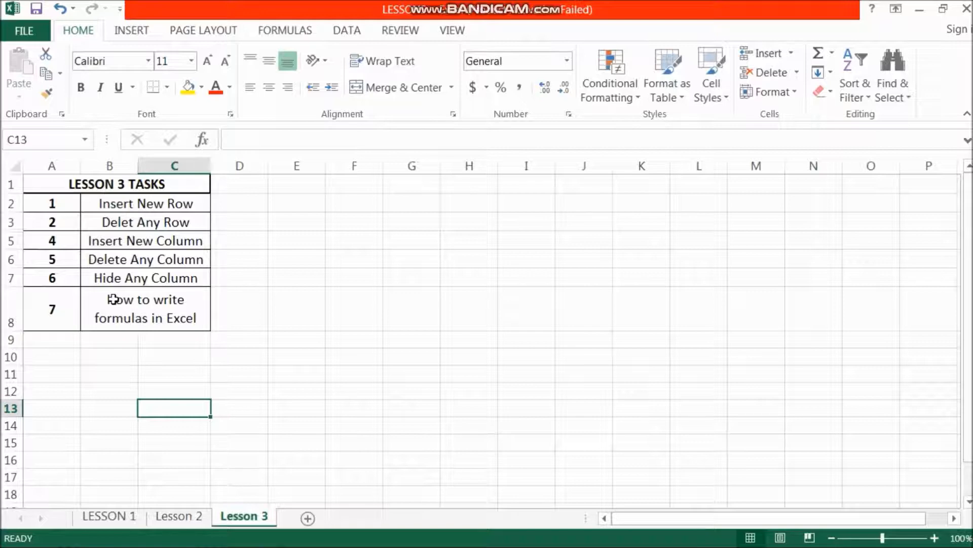
Step: Dismiss the Windows color scheme prompt and unhide row 4 between rows 3 and 5
left_click(9, 223)
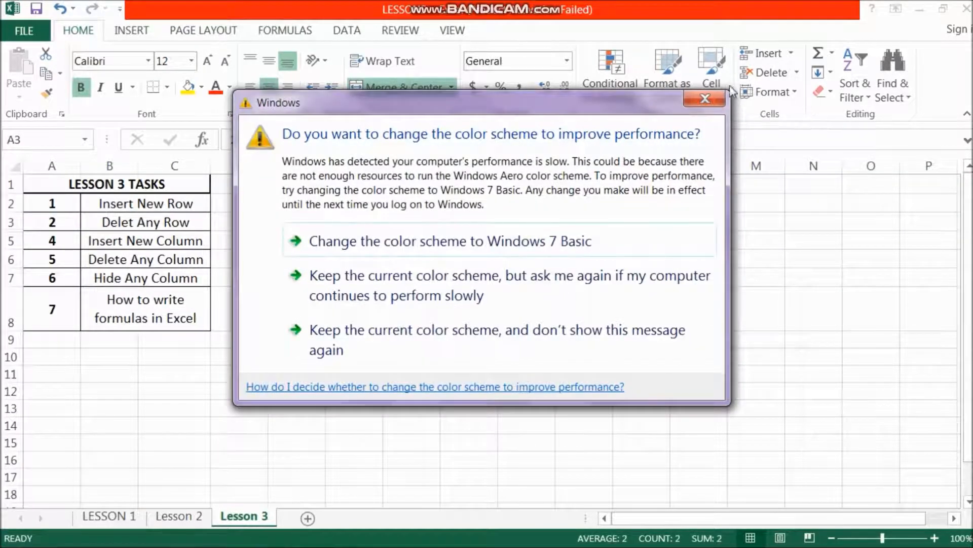
left_click(704, 98)
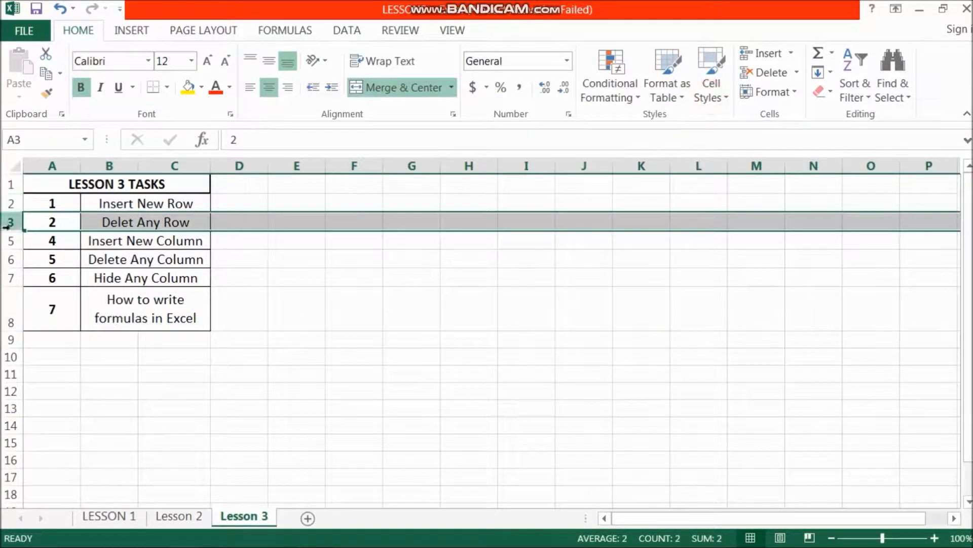
left_click(218, 366)
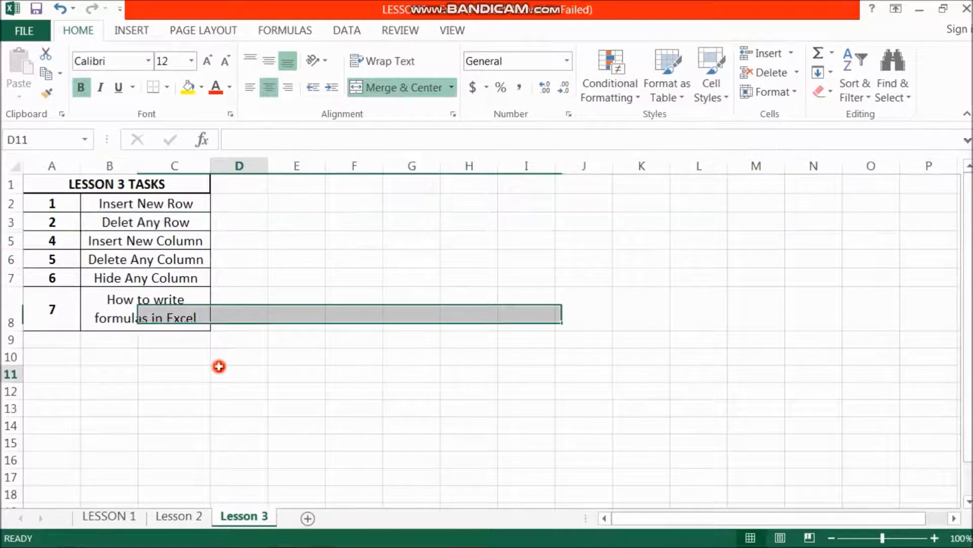
right_click(7, 232)
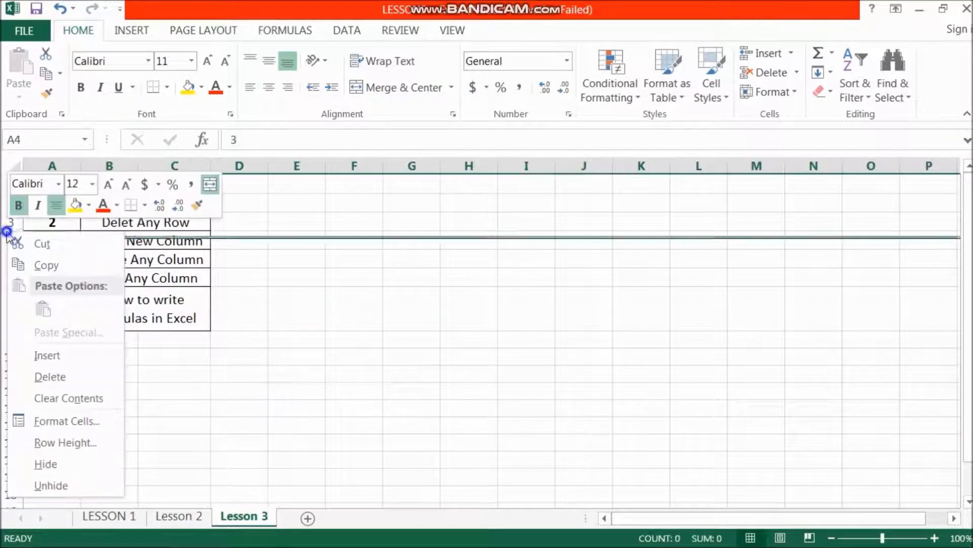
left_click(64, 490)
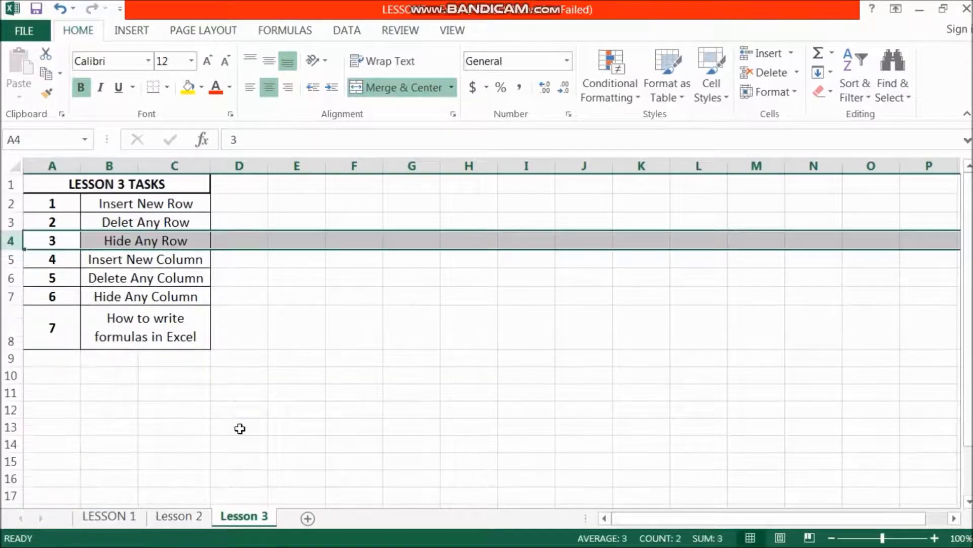
left_click(239, 428)
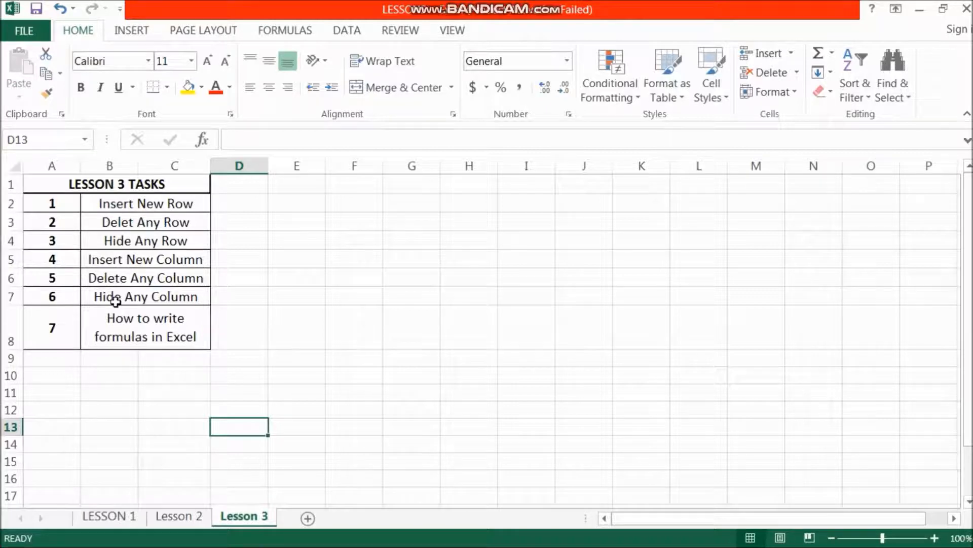
left_click(358, 187)
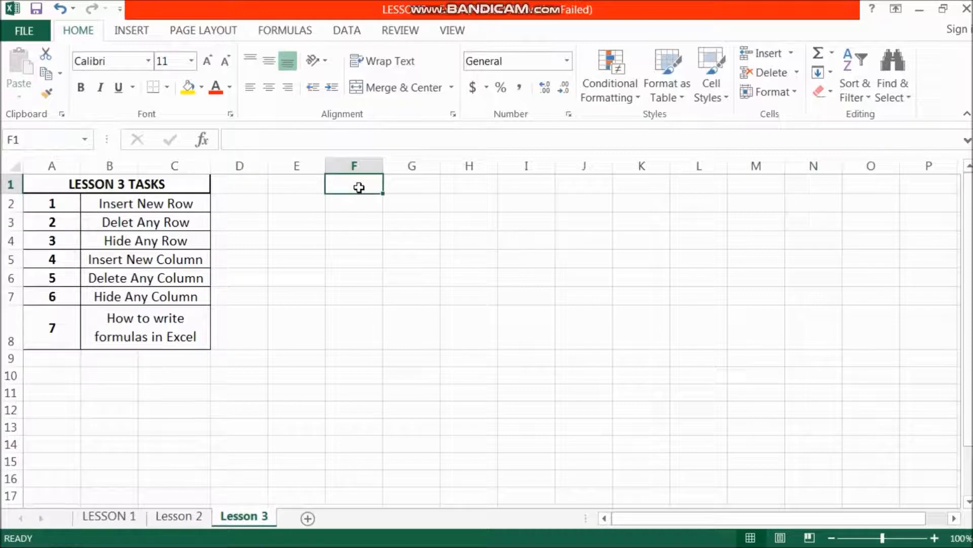
Step: Enter the sample labels a, c and d in cells E1, F1 and G1
left_click(296, 186)
type("a")
key("Tab")
type("c")
key("Tab")
type("d")
key("Tab")
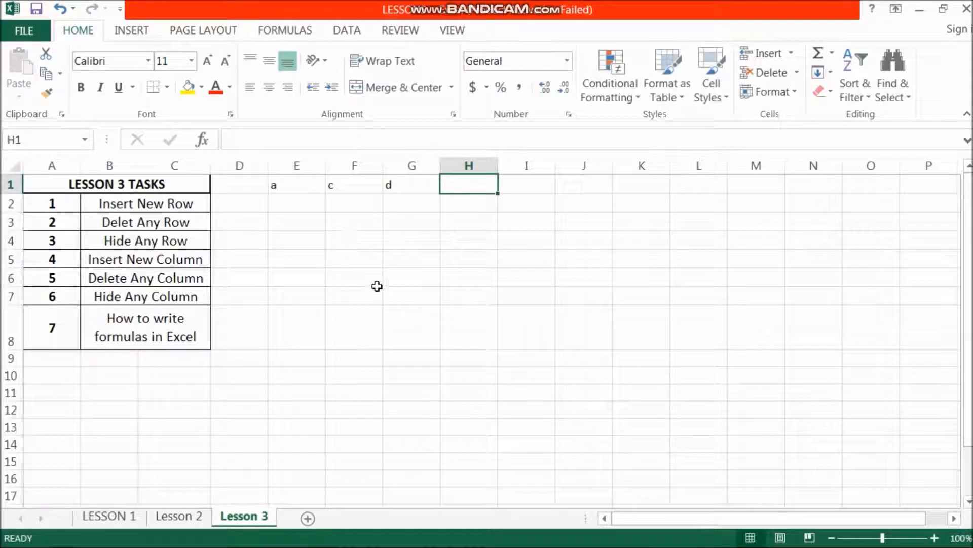
Step: Insert a new column before the one containing c and enter b in cell F1
left_click(320, 188)
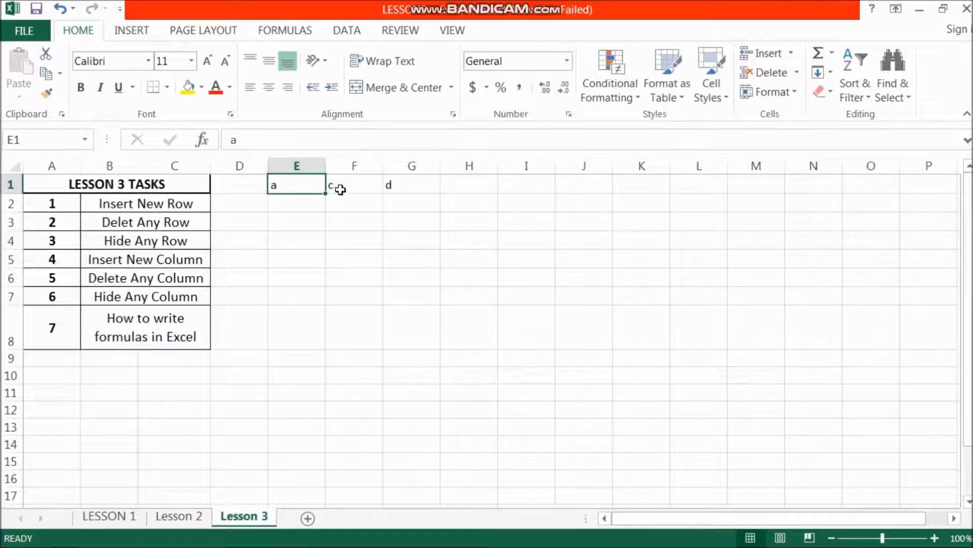
left_click(340, 189)
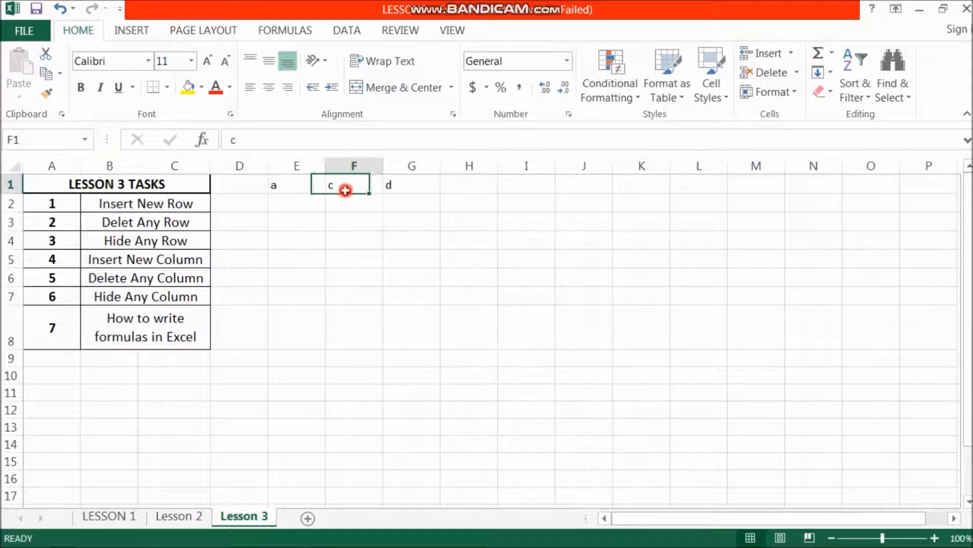
right_click(334, 166)
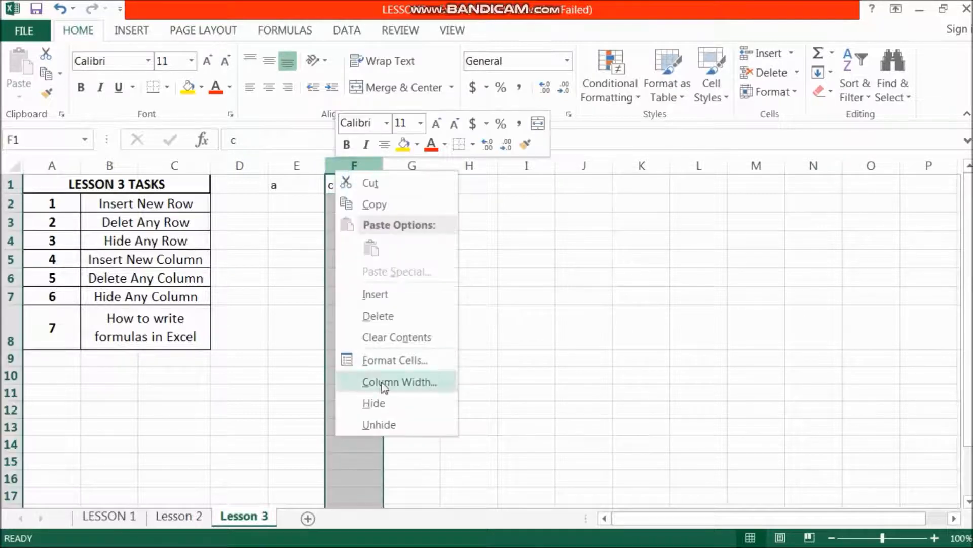
left_click(386, 295)
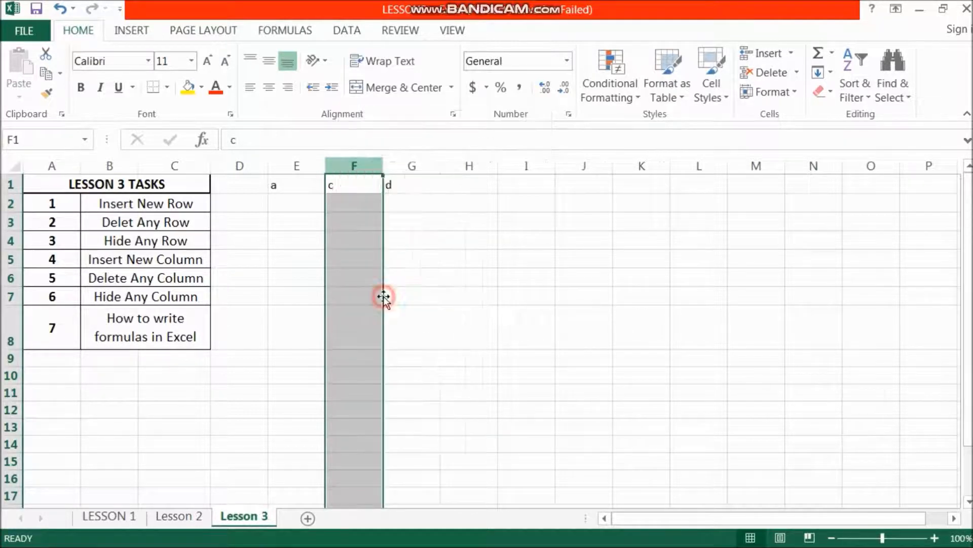
left_click(449, 301)
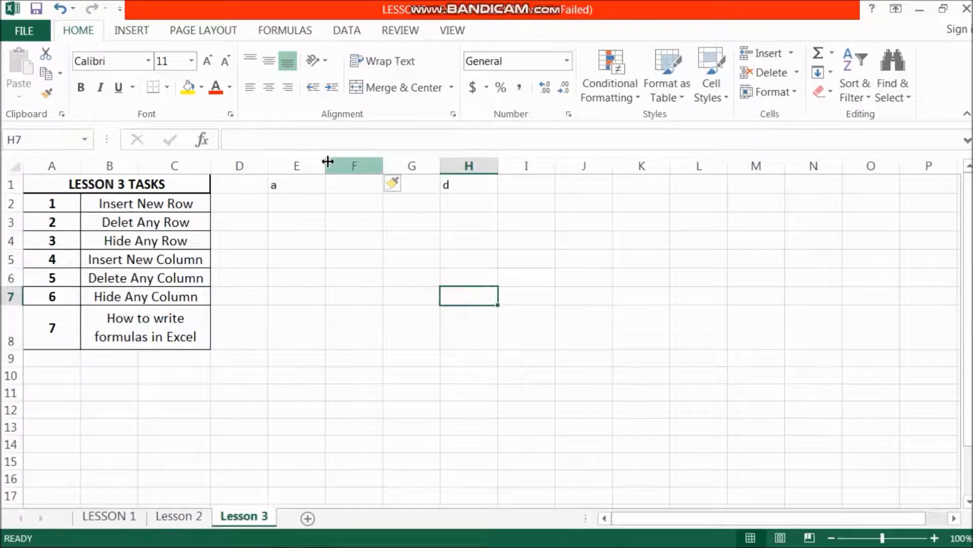
left_click(357, 189)
type("b")
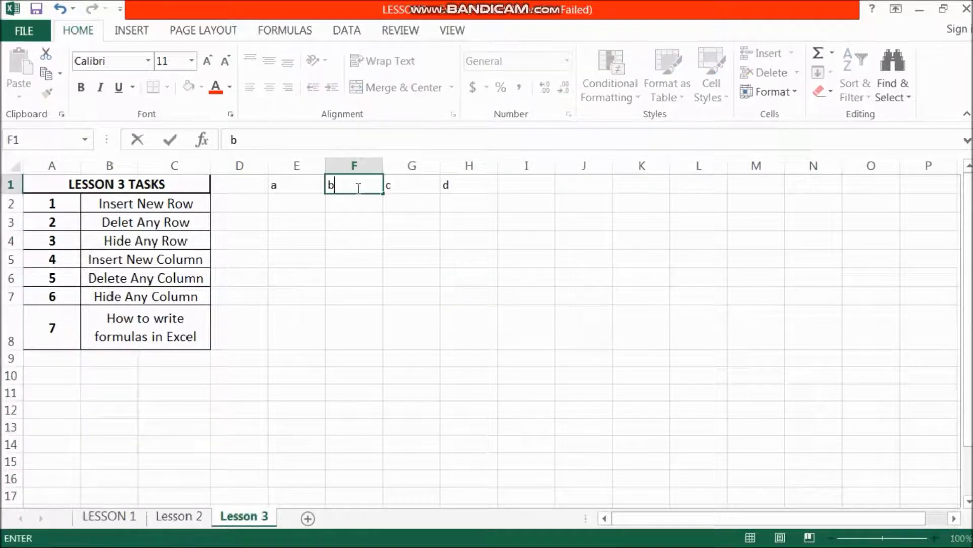
left_click(480, 239)
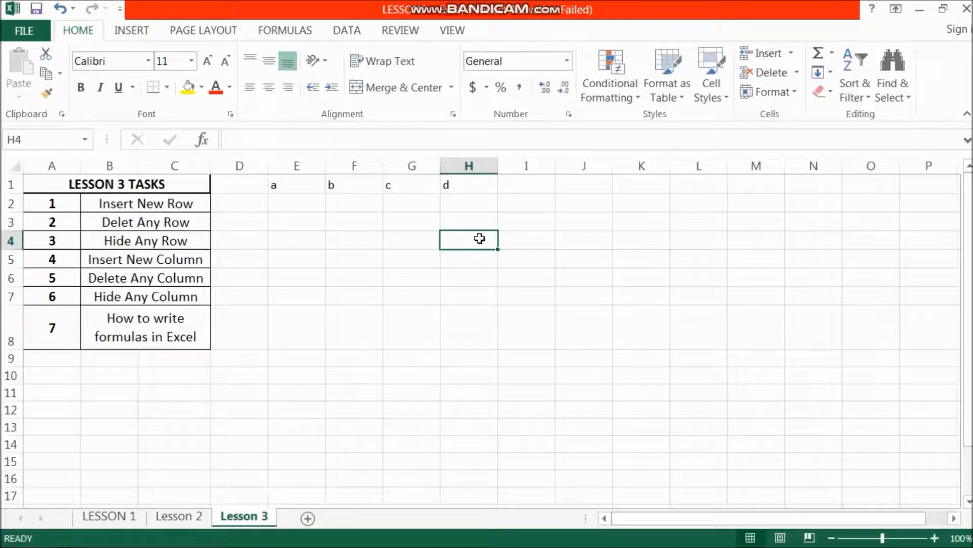
Step: Delete column F, which contains the label b
left_click(353, 165)
right_click(353, 167)
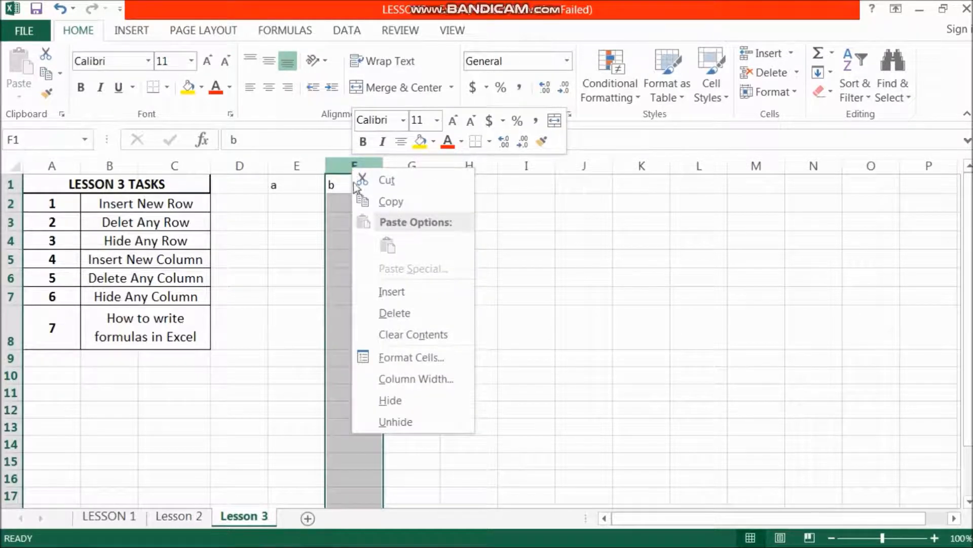
left_click(395, 314)
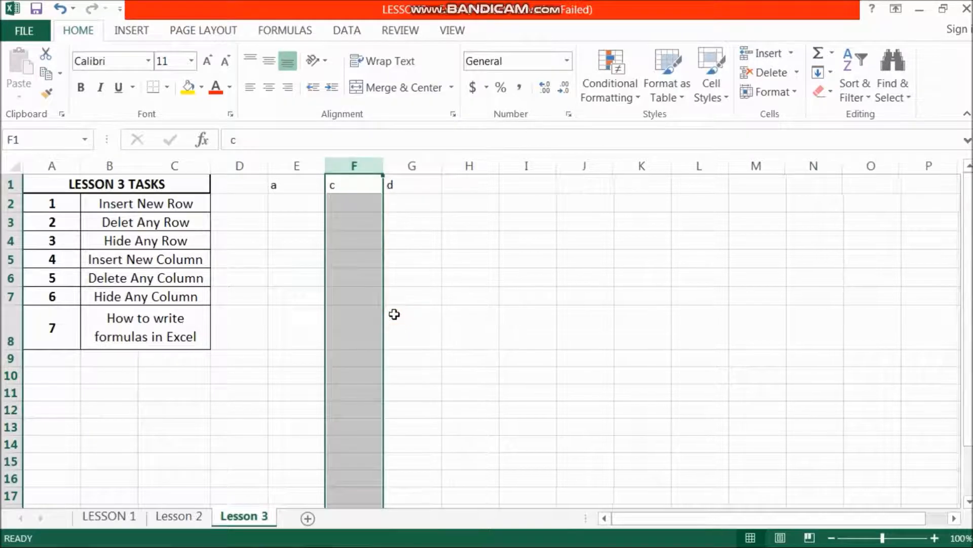
left_click(467, 292)
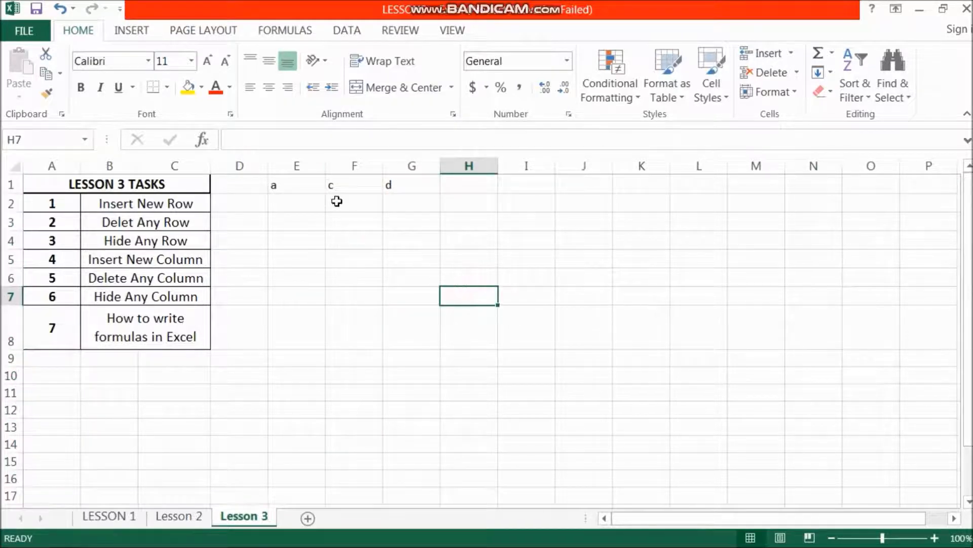
Step: Hide column F, which contains the label c
left_click(345, 166)
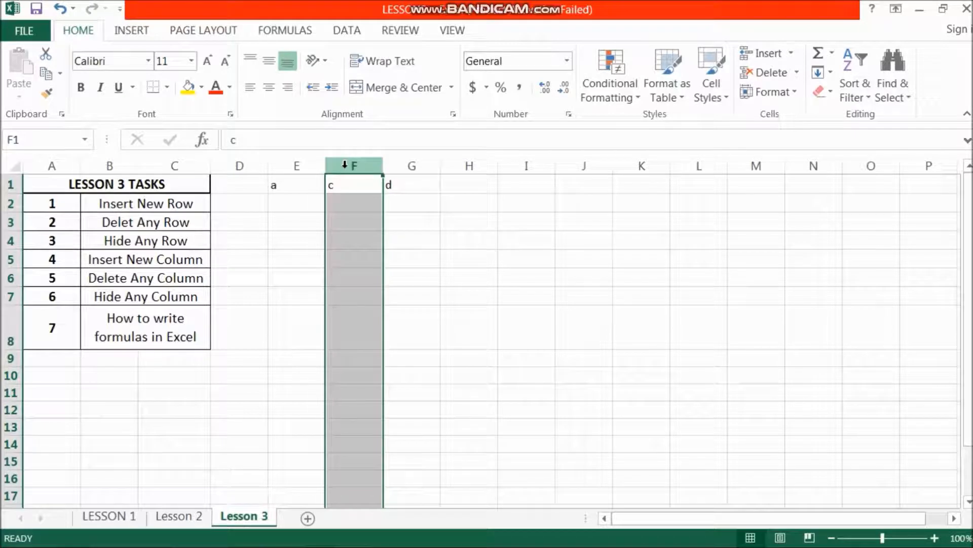
right_click(345, 165)
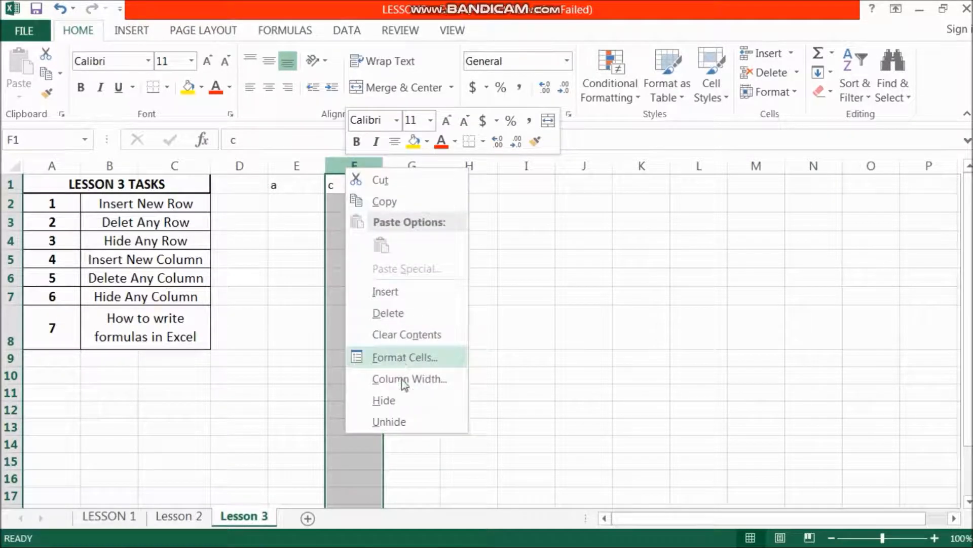
left_click(401, 400)
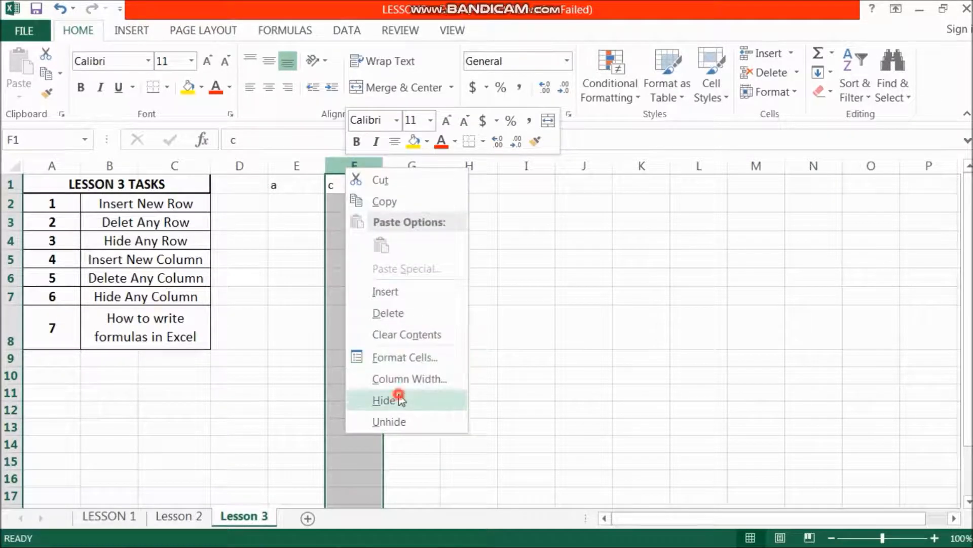
left_click(489, 374)
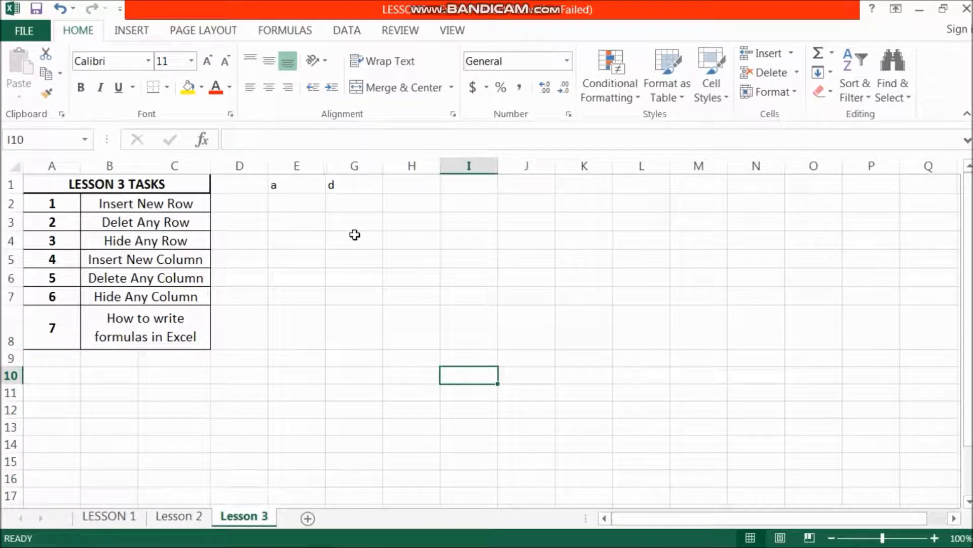
Step: Try to unhide column F with only column E selected
right_click(323, 168)
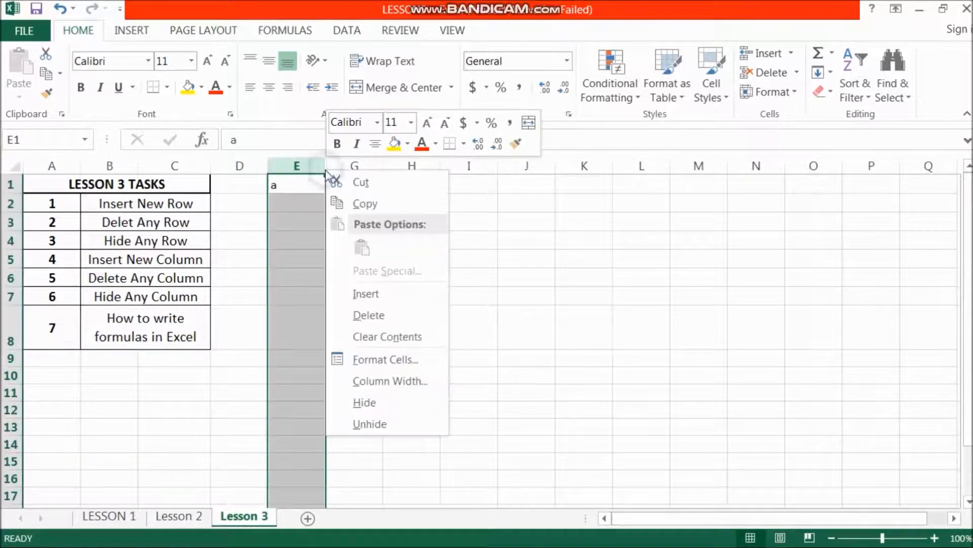
left_click(372, 425)
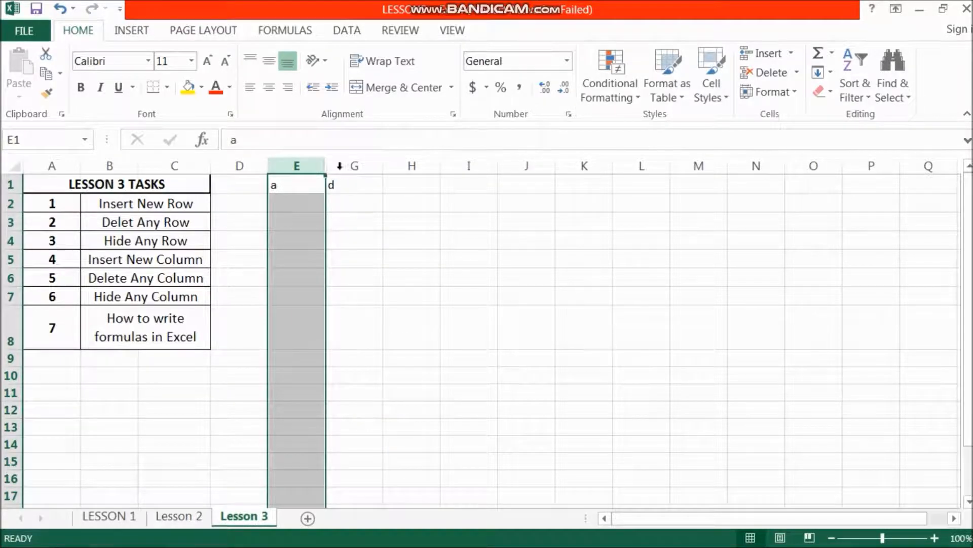
left_click(381, 241)
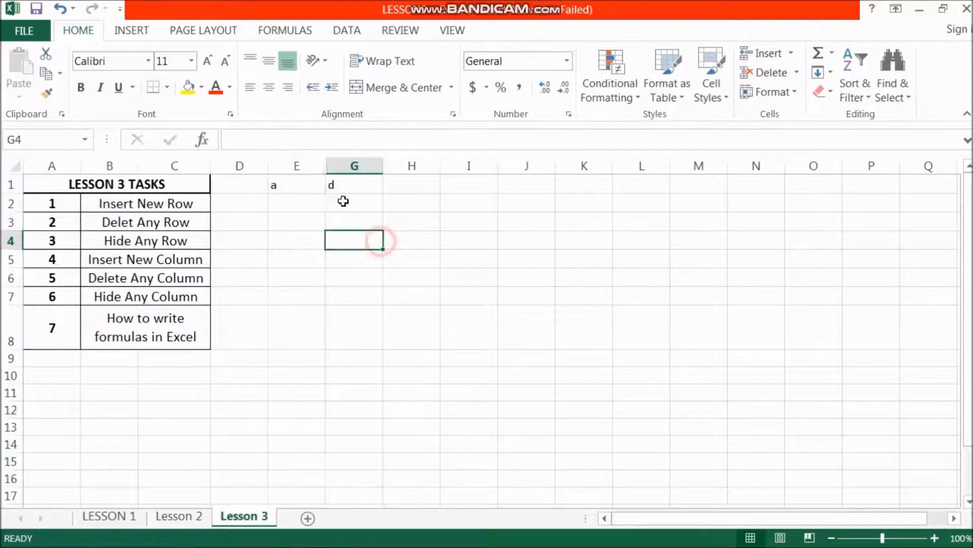
Step: Unhide column F at the boundary between columns E and G
right_click(325, 166)
left_click(375, 421)
left_click(453, 378)
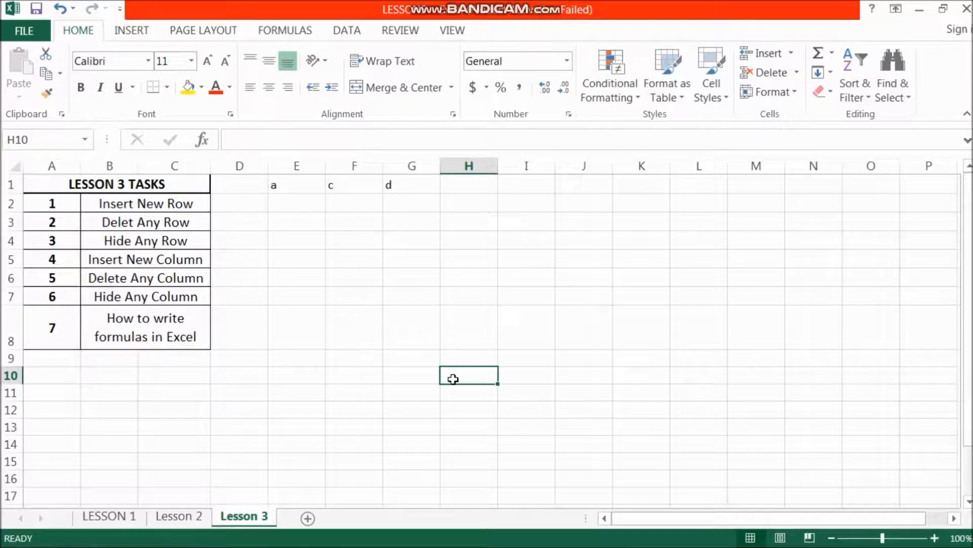
Step: Select the formulas task in row 8 and dismiss the Windows color scheme prompt
left_click(328, 430)
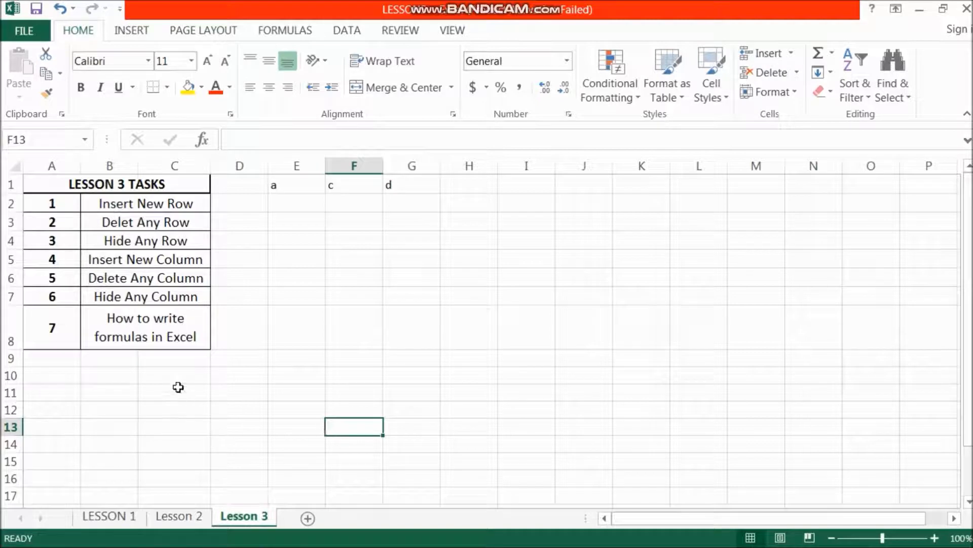
left_click(151, 327)
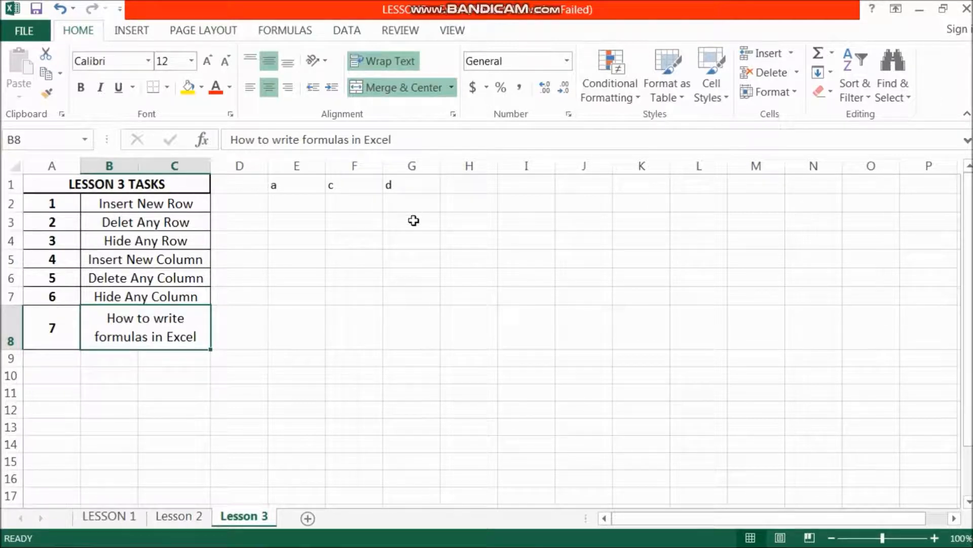
left_click(308, 207)
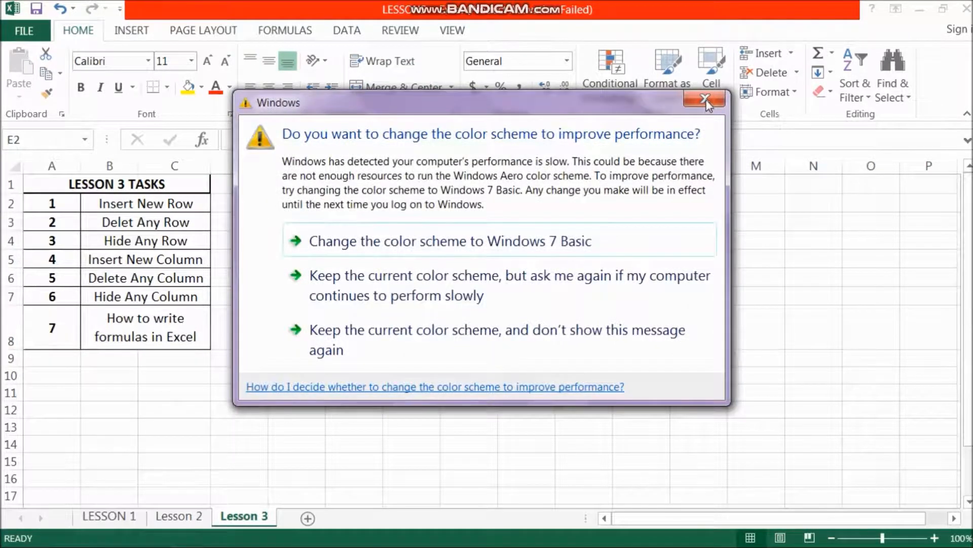
left_click(706, 100)
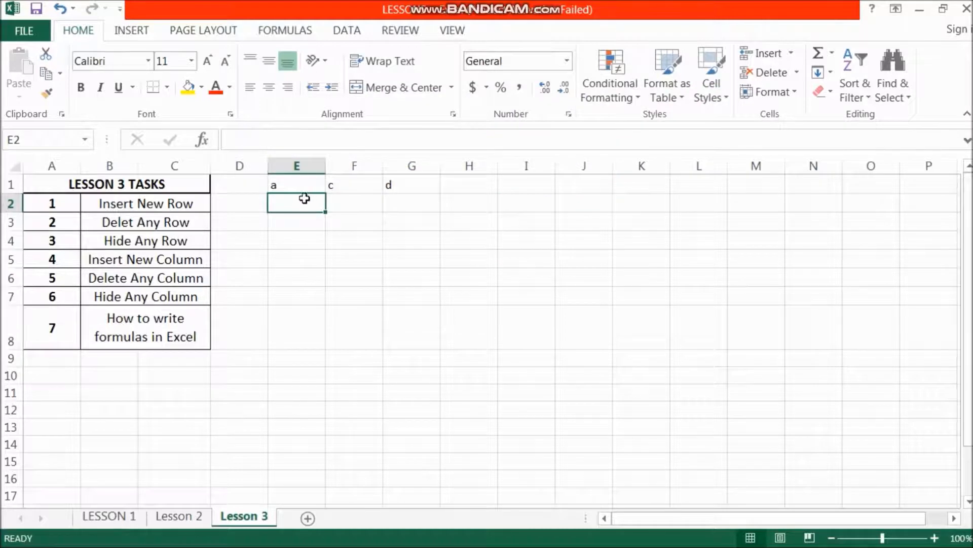
Step: Enter 2 in cell E2 and 3 in cell F2 below the labels
left_click(324, 262)
left_click(303, 204)
left_click(319, 295)
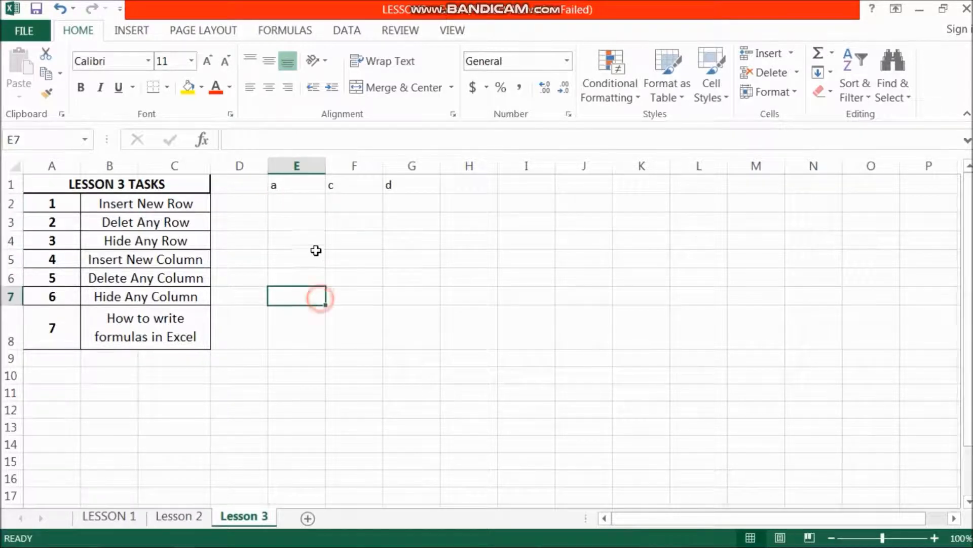
left_click(302, 207)
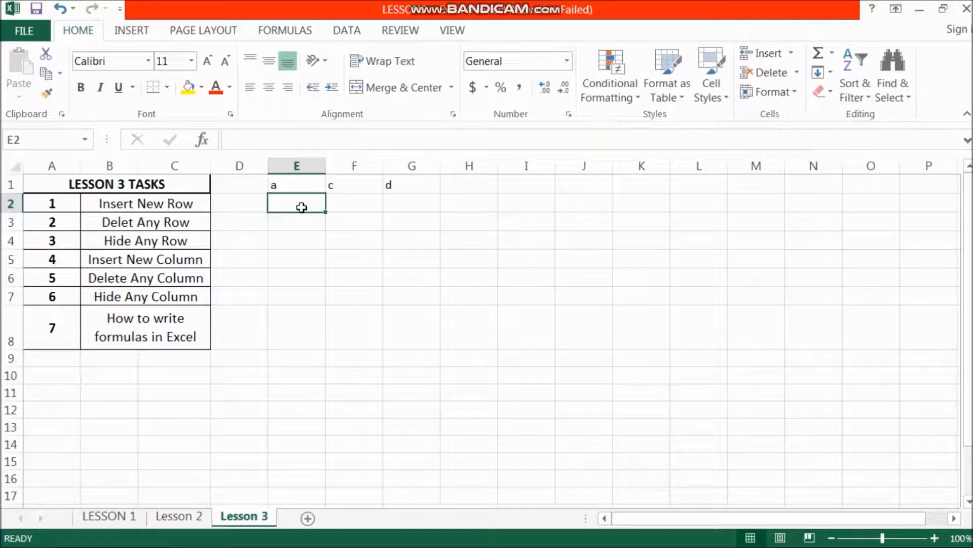
type("2")
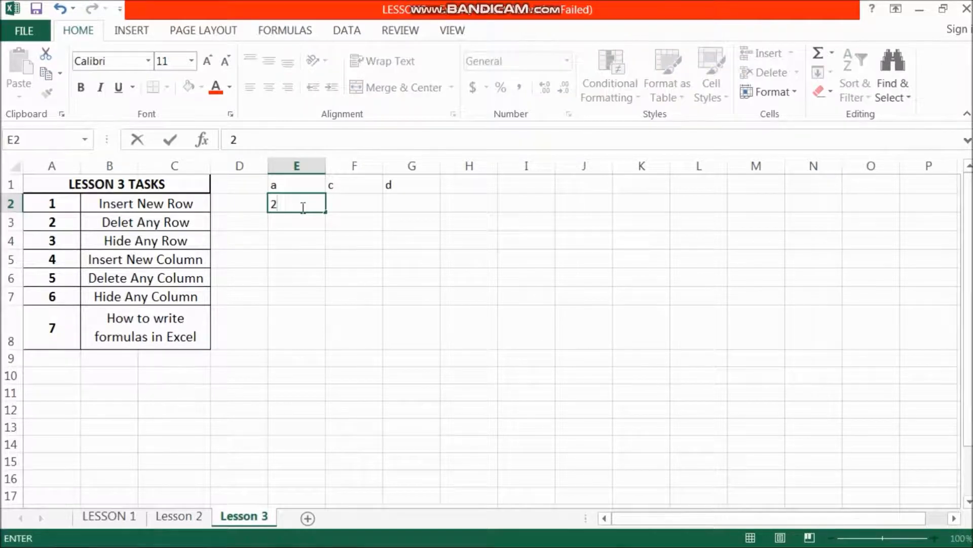
key("Tab")
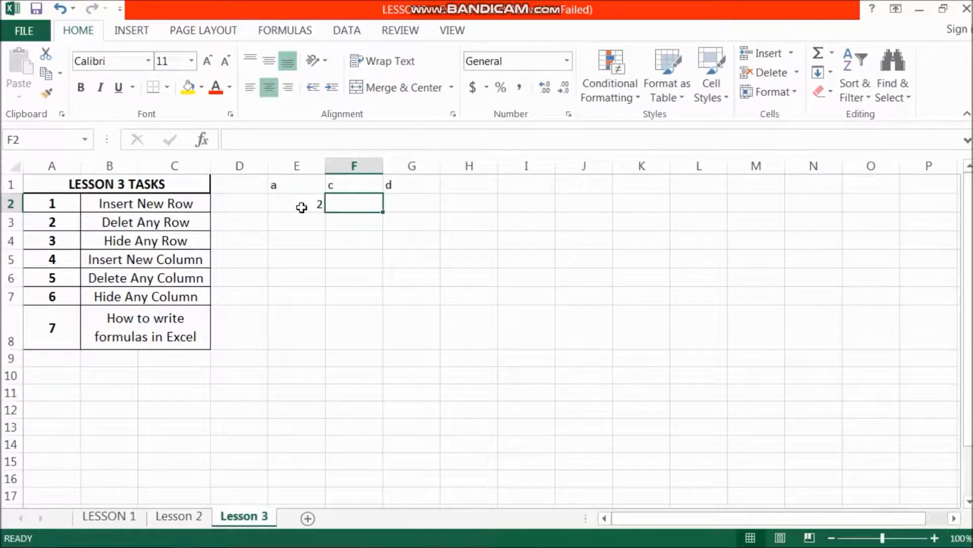
type("3")
key("Tab")
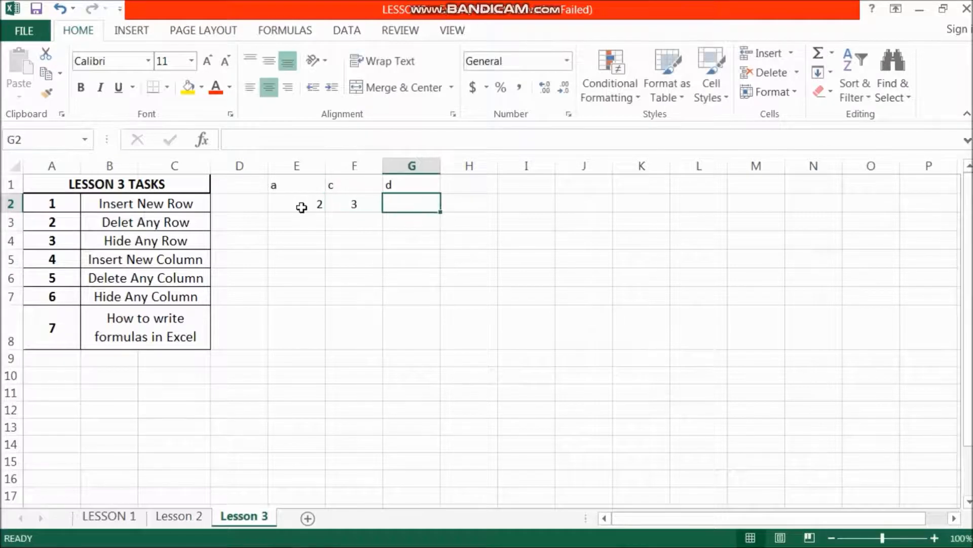
left_click(451, 308)
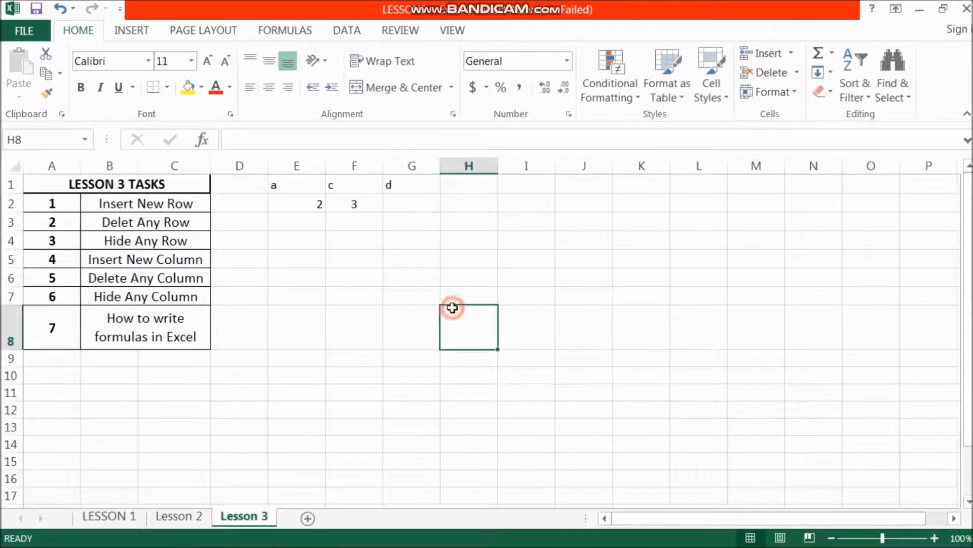
Step: Center the contents of cells E2 through G2 horizontally
left_click(404, 203)
left_click(289, 203)
left_click_drag(358, 210, 405, 205)
left_click(269, 91)
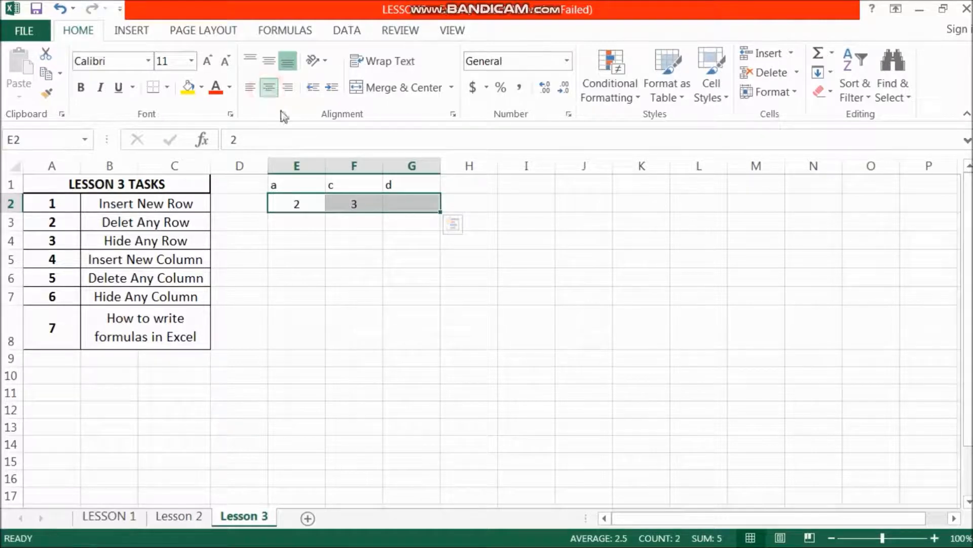
left_click(397, 242)
Step: Enter 5 in cell G2 under the label d
left_click(417, 202)
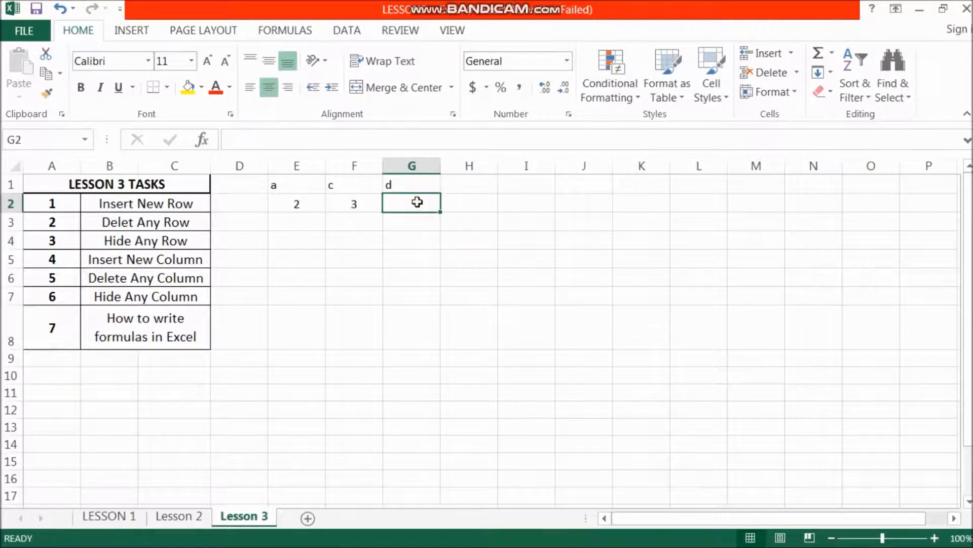
left_click(427, 263)
left_click(403, 203)
type("5")
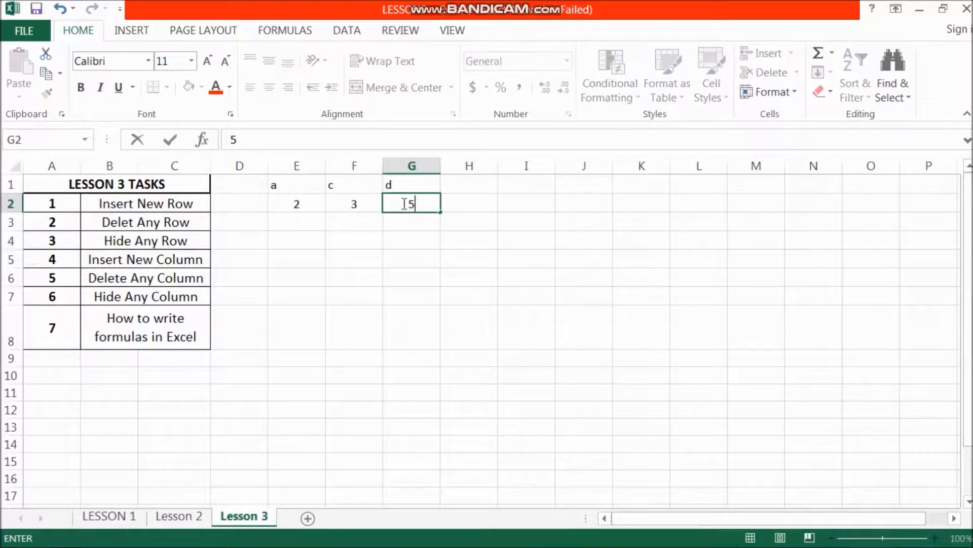
left_click(417, 222)
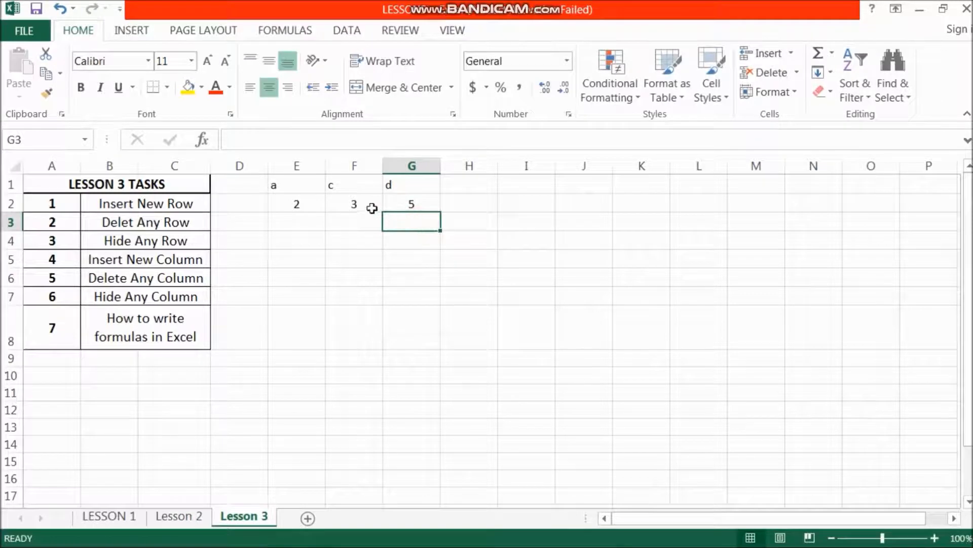
Step: Replace the number in cell F2 with 4
left_click(365, 203)
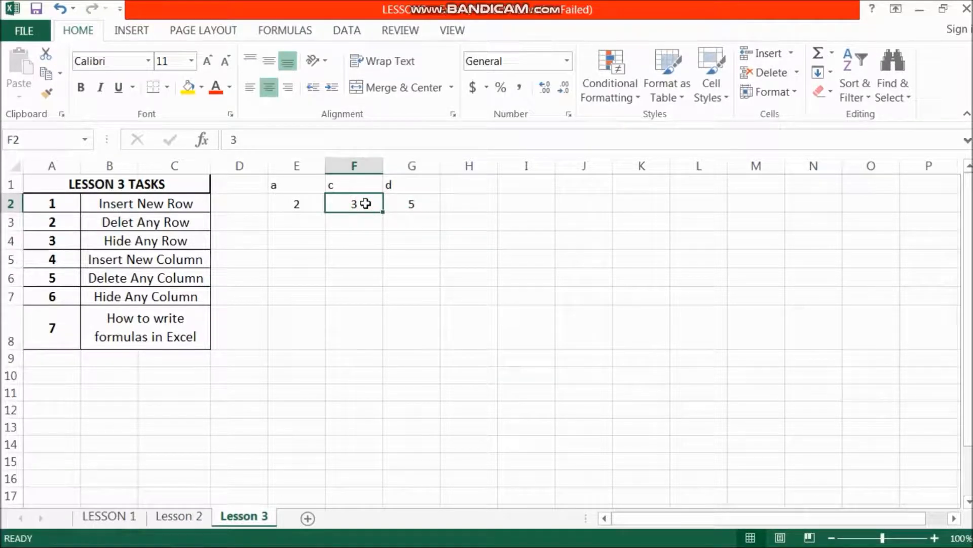
type("4")
left_click(394, 258)
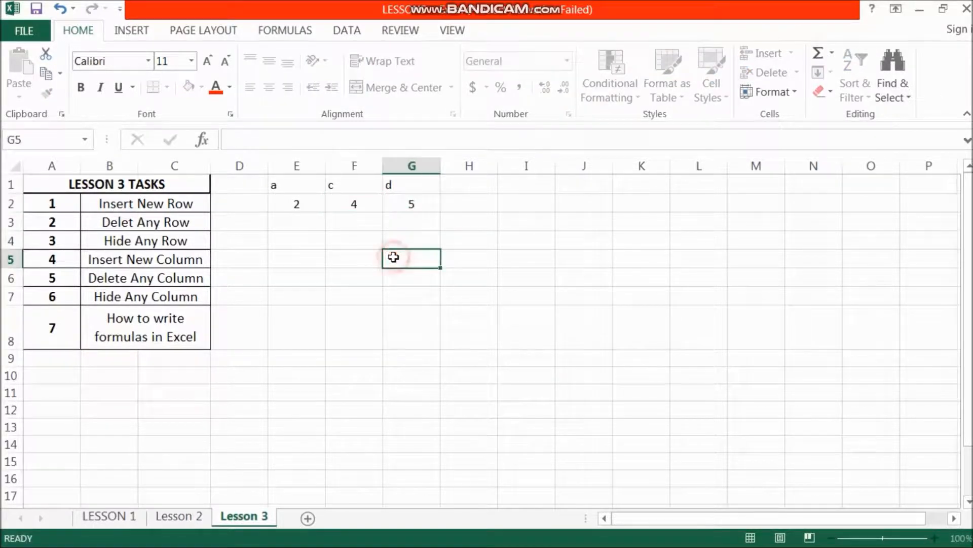
left_click(405, 203)
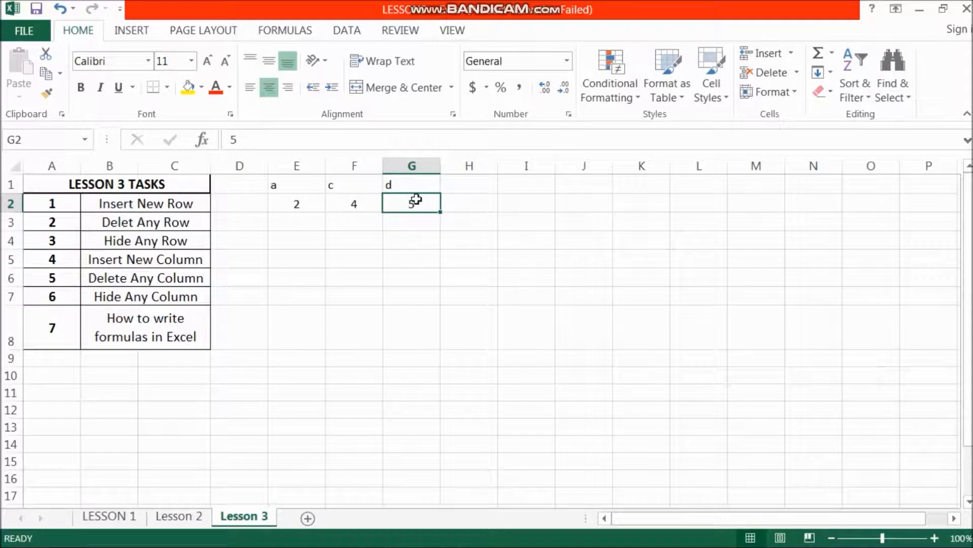
left_click(419, 259)
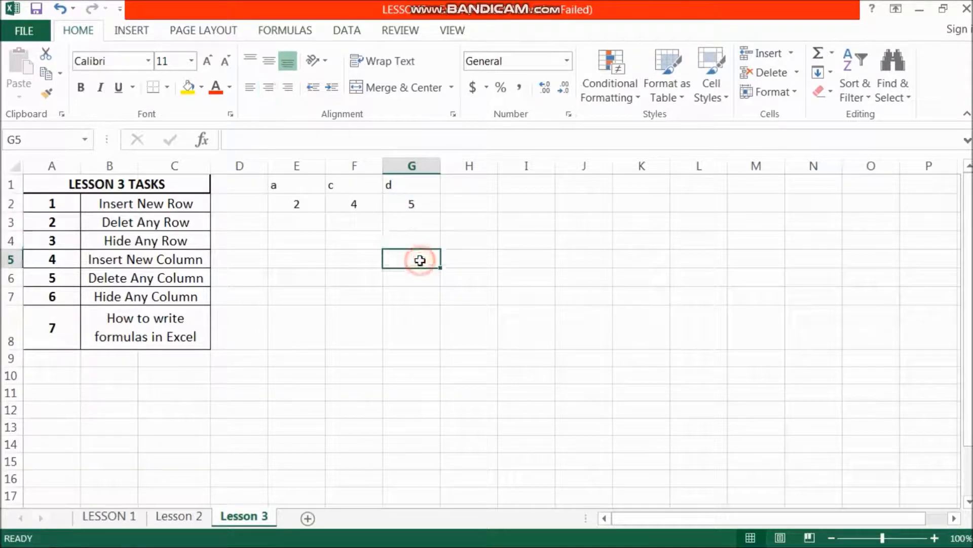
left_click(416, 201)
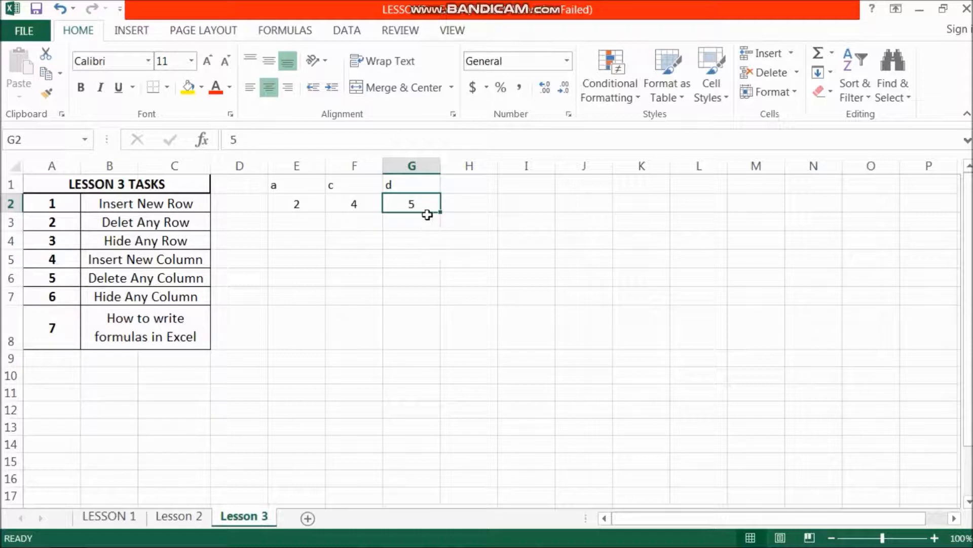
left_click(424, 243)
Step: Replace the number in cell G2 with the formula =(E2+F2)
left_click(418, 204)
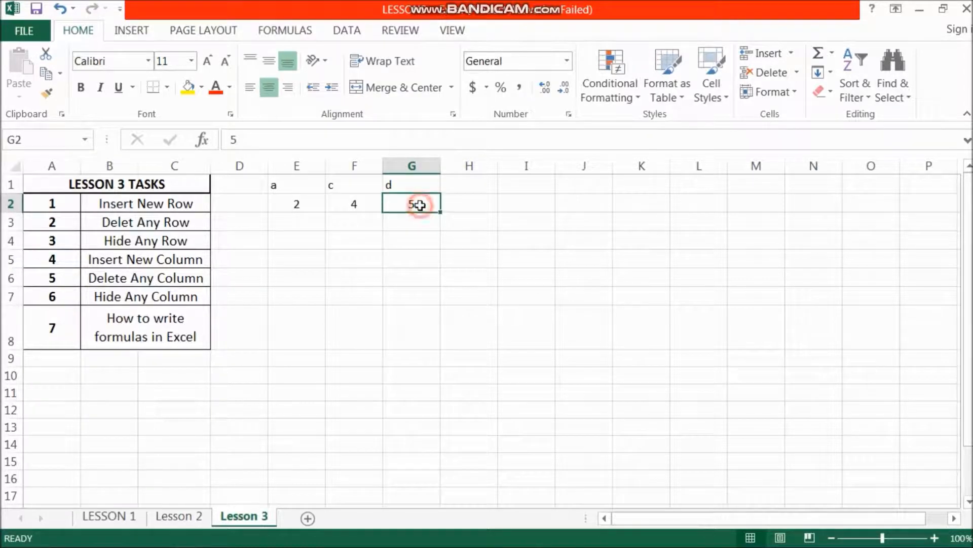
left_click(260, 138)
key("BackSpace")
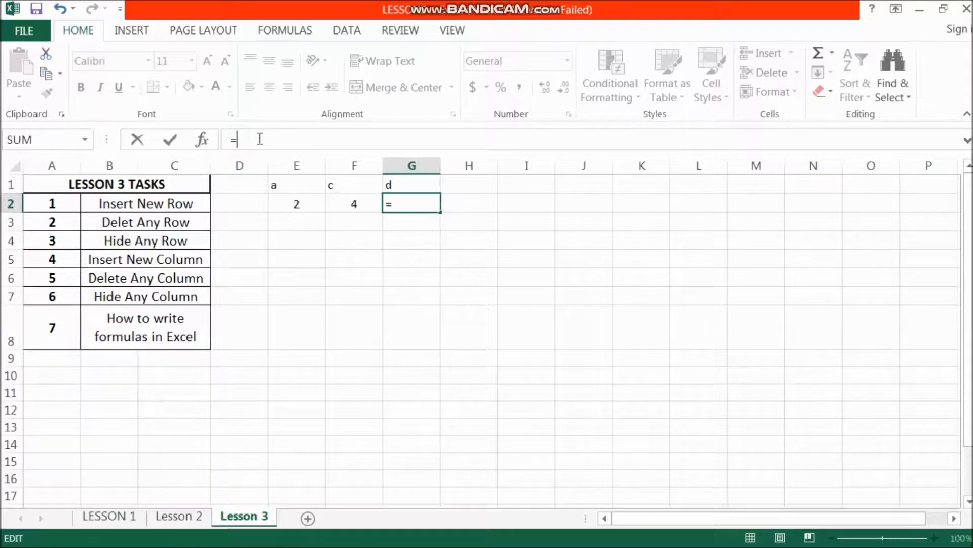
type("(")
left_click(294, 205)
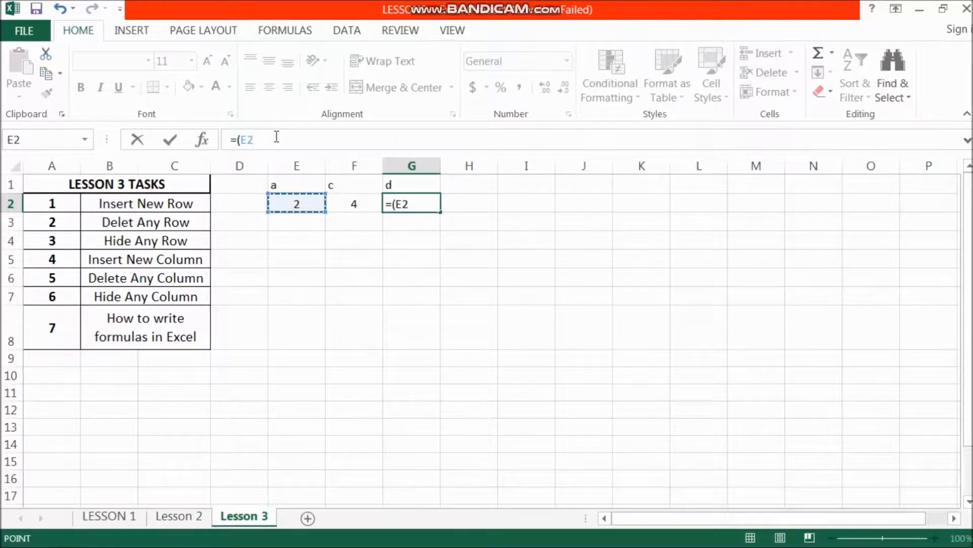
type("+")
left_click(352, 204)
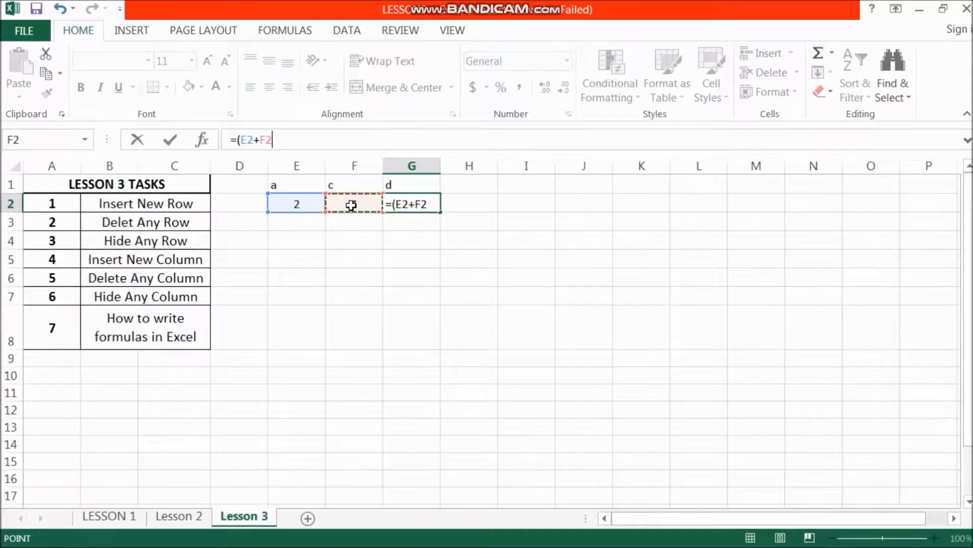
type(")")
key("Return")
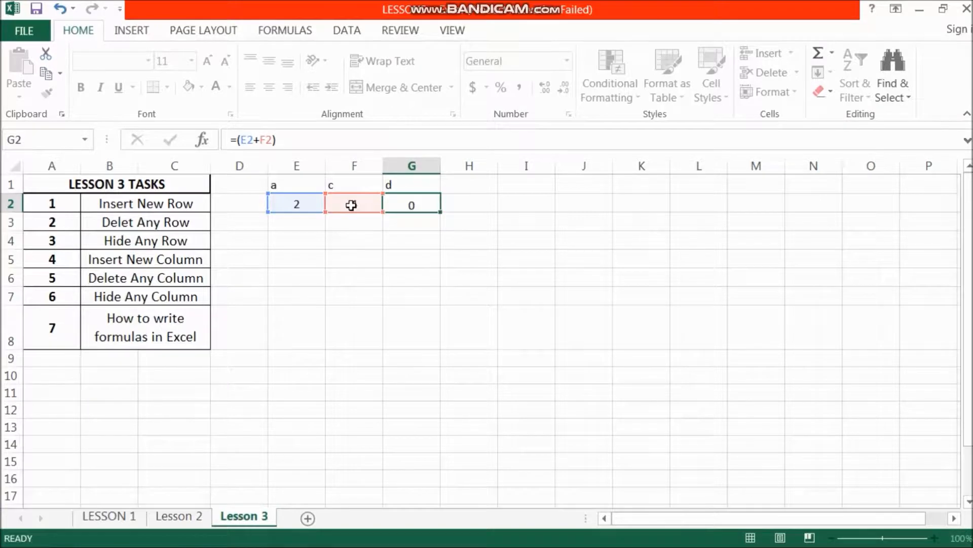
left_click(447, 253)
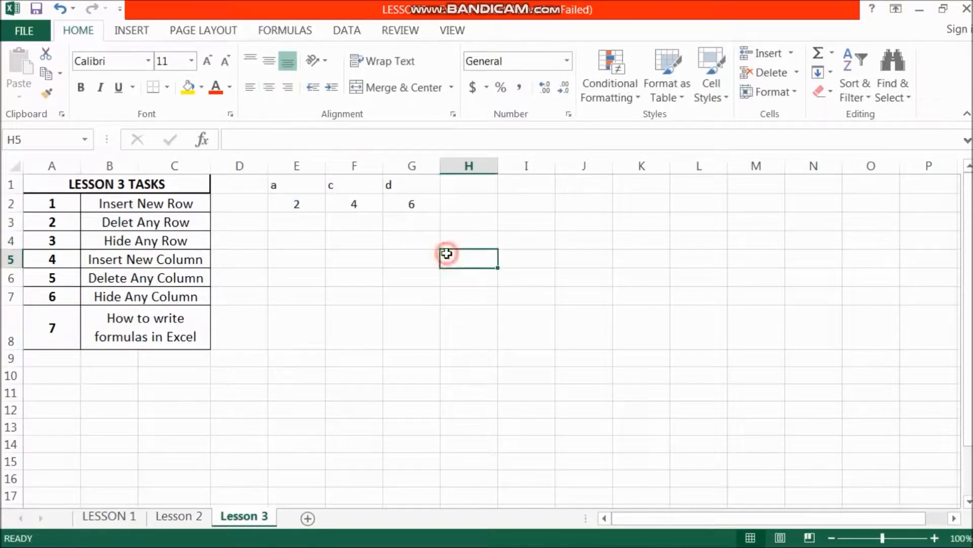
Step: Examine the formula in cell G2 and the cells it references
left_click(411, 202)
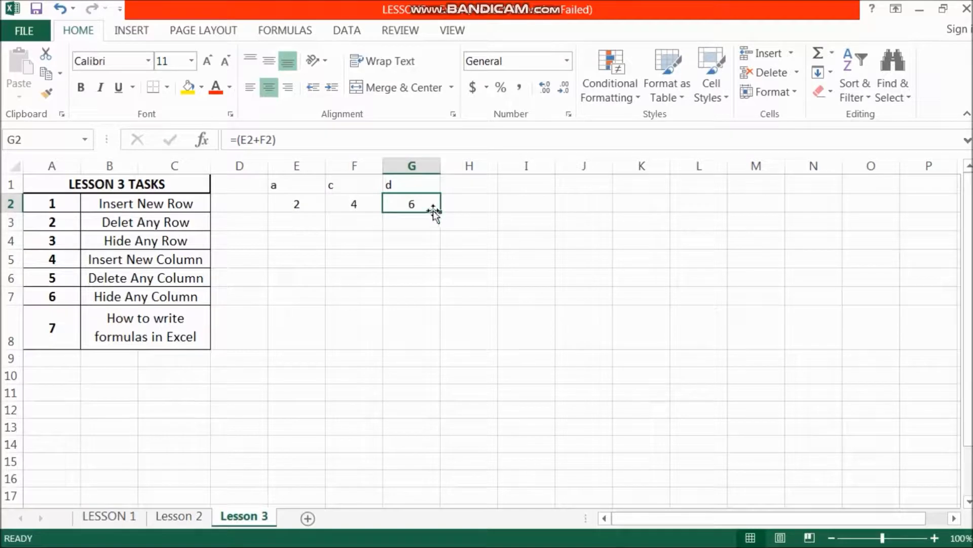
left_click(433, 211)
left_click(246, 140)
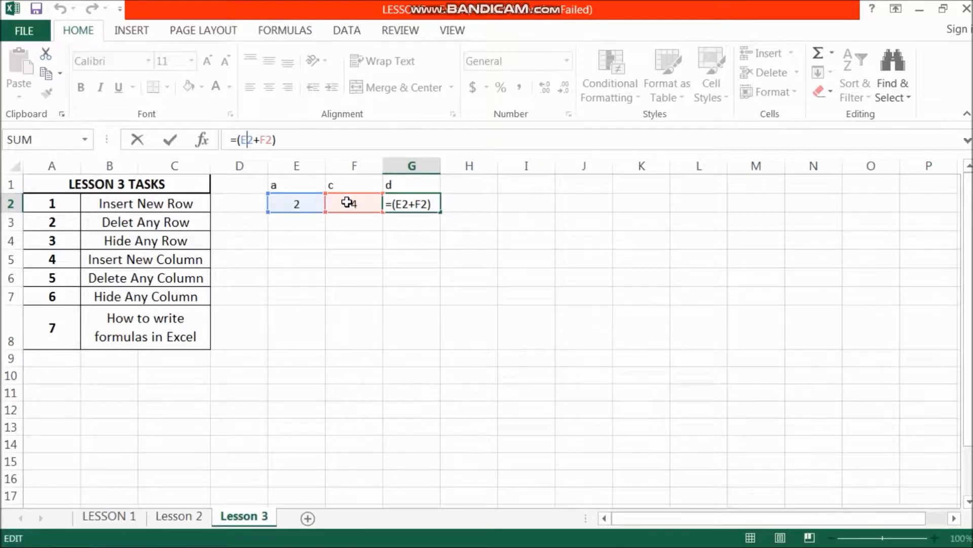
left_click(422, 203)
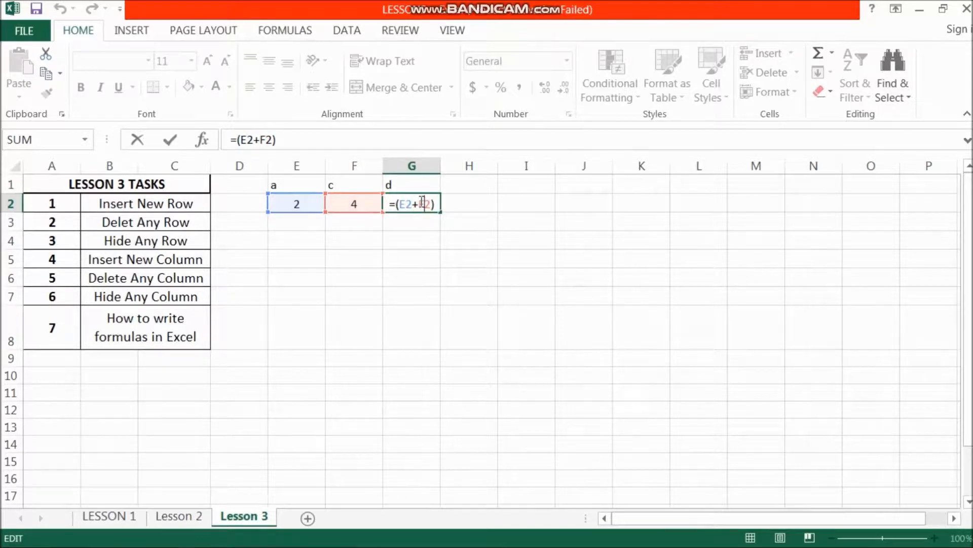
left_click(436, 278)
left_click(416, 204)
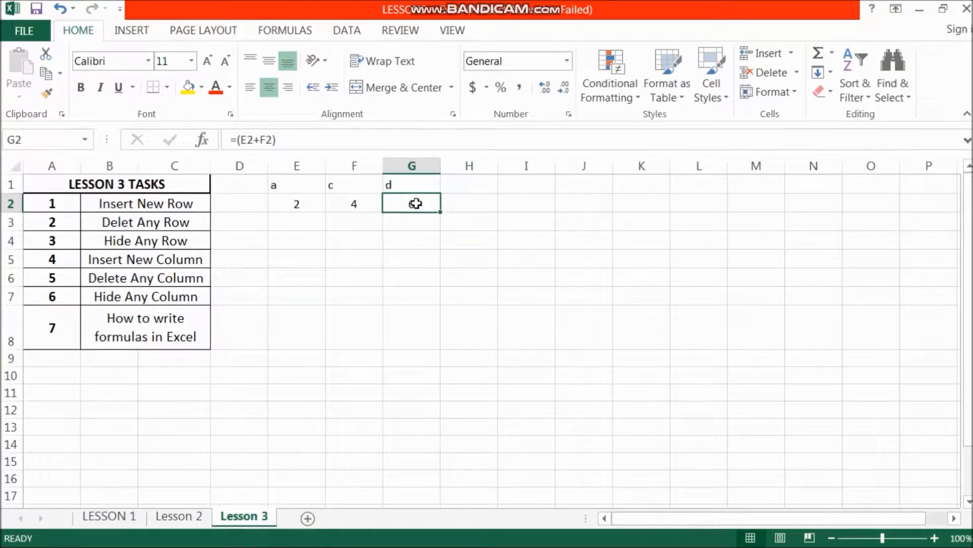
scroll(314, 211, "down", 1)
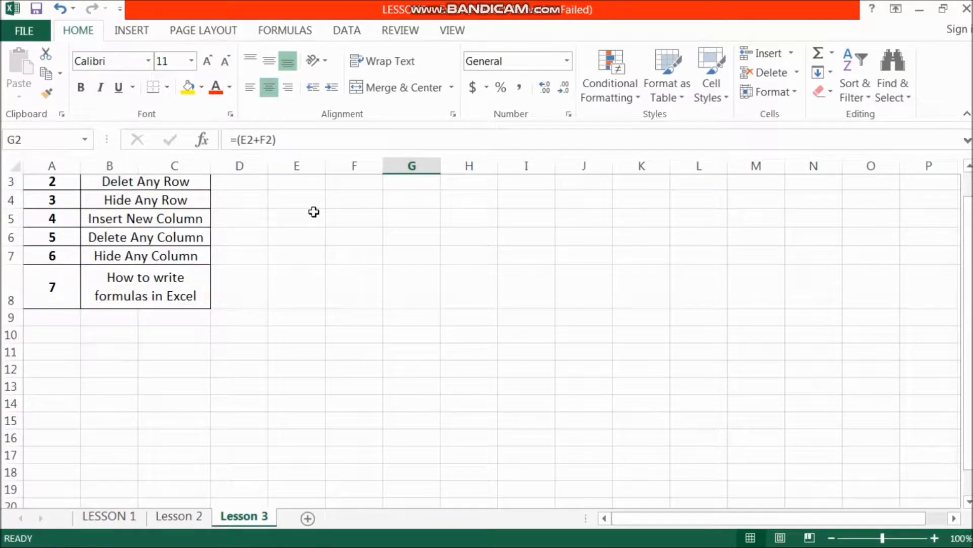
left_click_drag(969, 237, 967, 172)
Step: Change the value under label a in cell E2 to 3 and check the formula cell G2
left_click(297, 206)
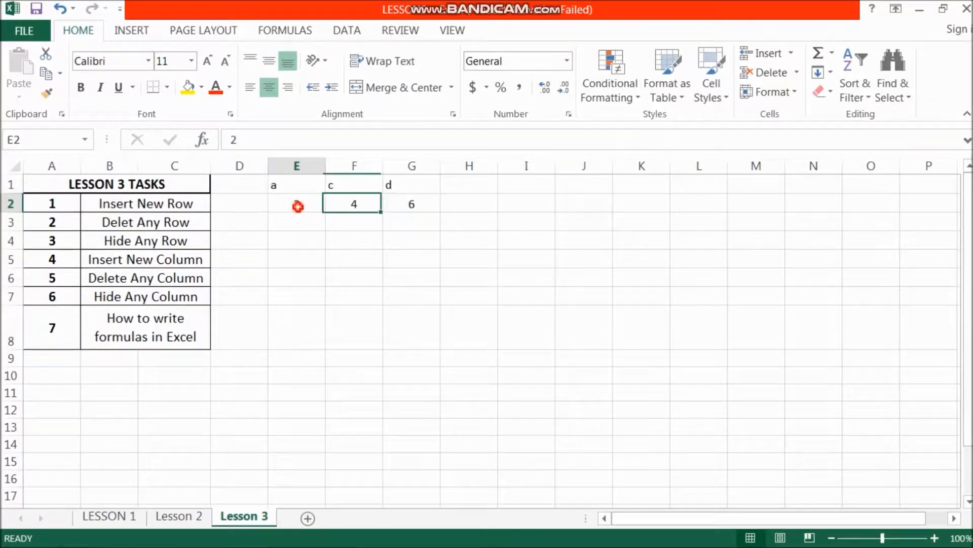
double_click(297, 206)
key("BackSpace")
type("3")
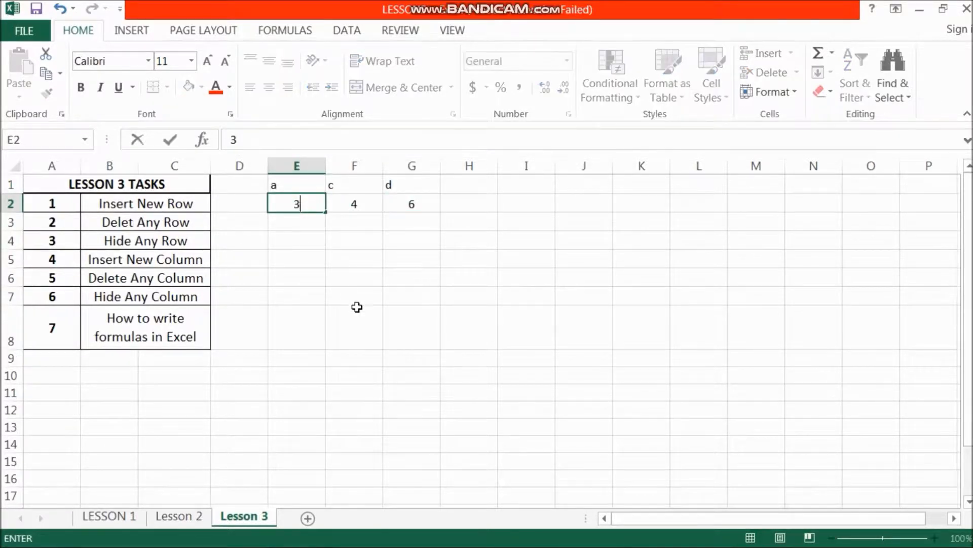
left_click(358, 312)
left_click(412, 205)
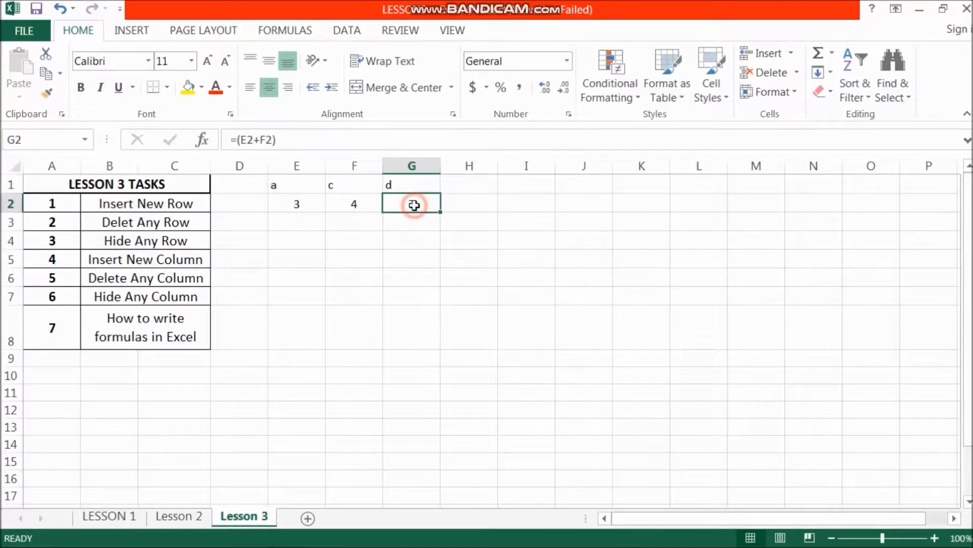
Step: Change the value under label c in cell F2 to 9 and check the formula cell G2
left_click(361, 204)
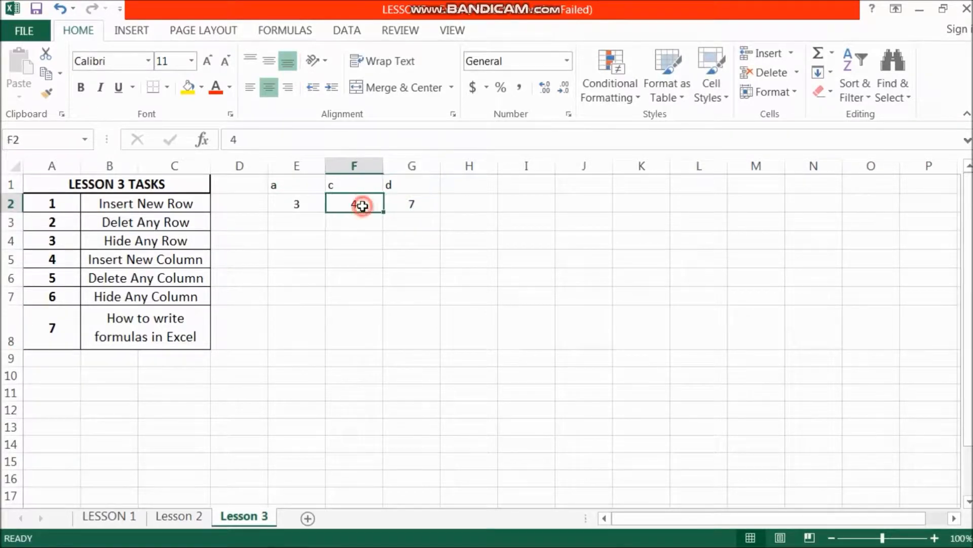
double_click(361, 205)
key("BackSpace")
type("9")
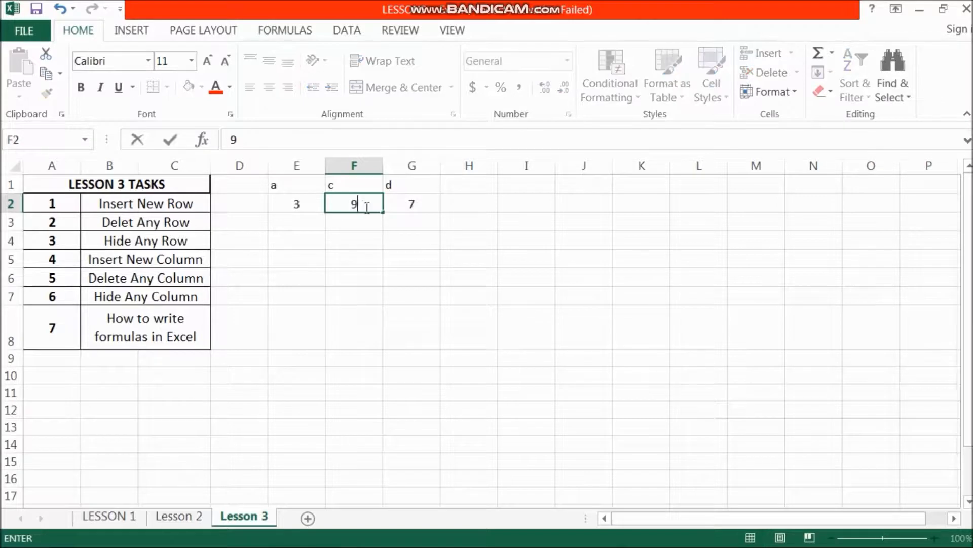
left_click(398, 246)
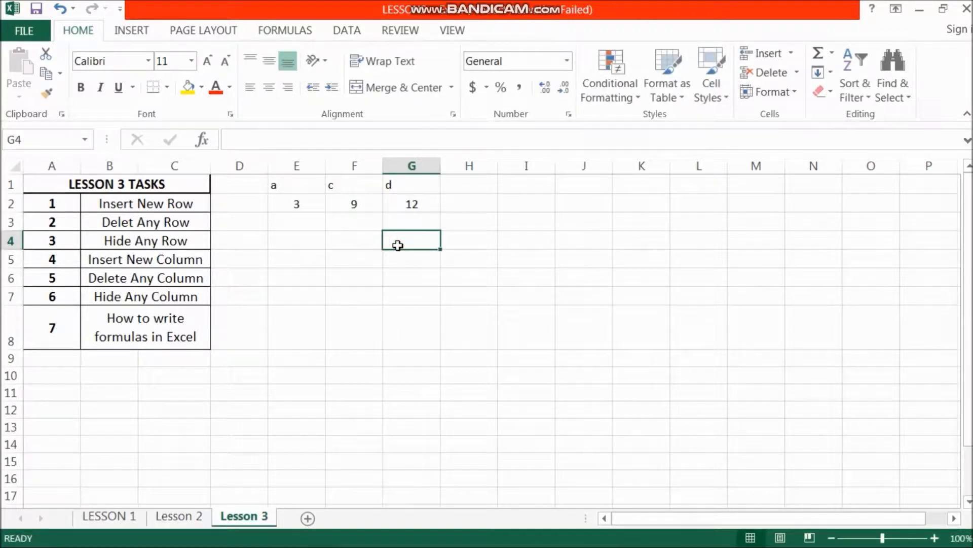
left_click(409, 203)
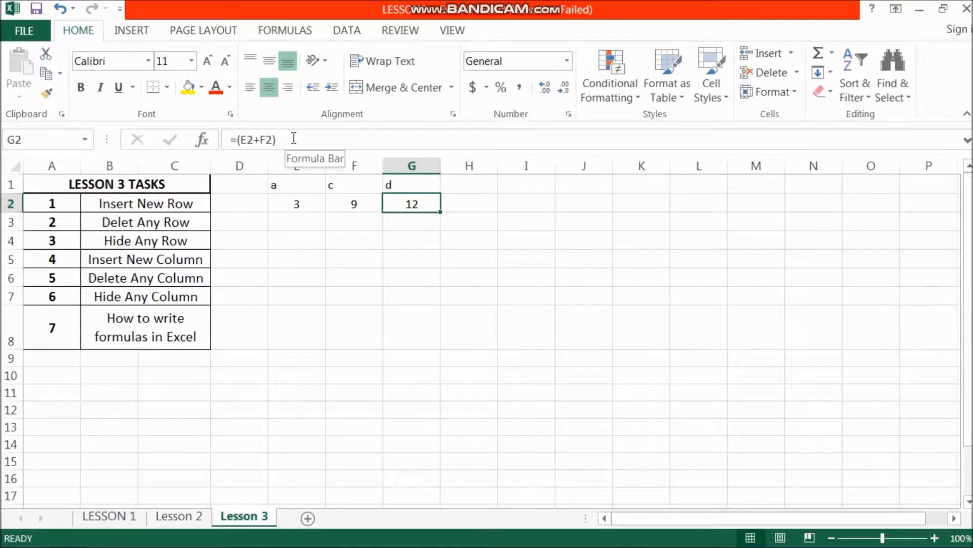
Step: Compare the input value in cell E2 with the addition formula in cell G2
left_click(297, 204)
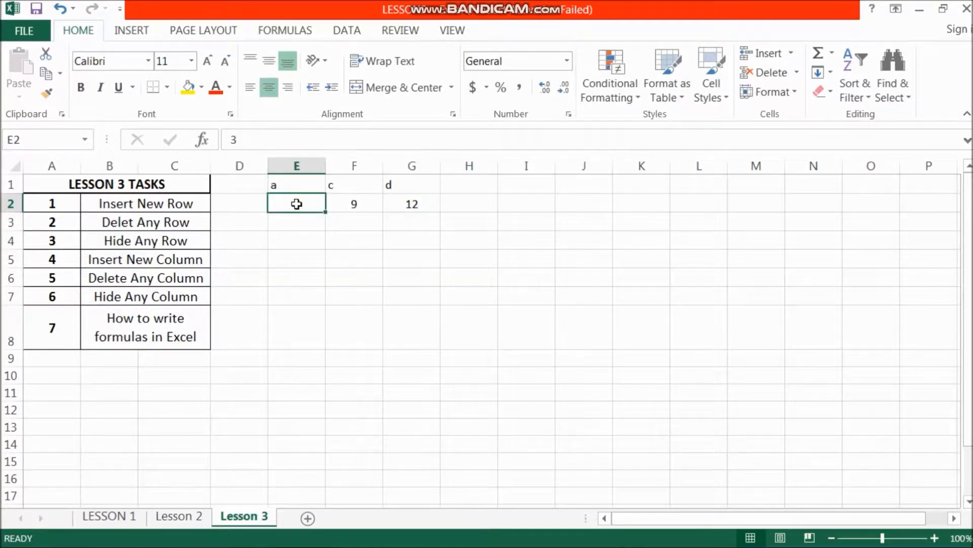
left_click(315, 244)
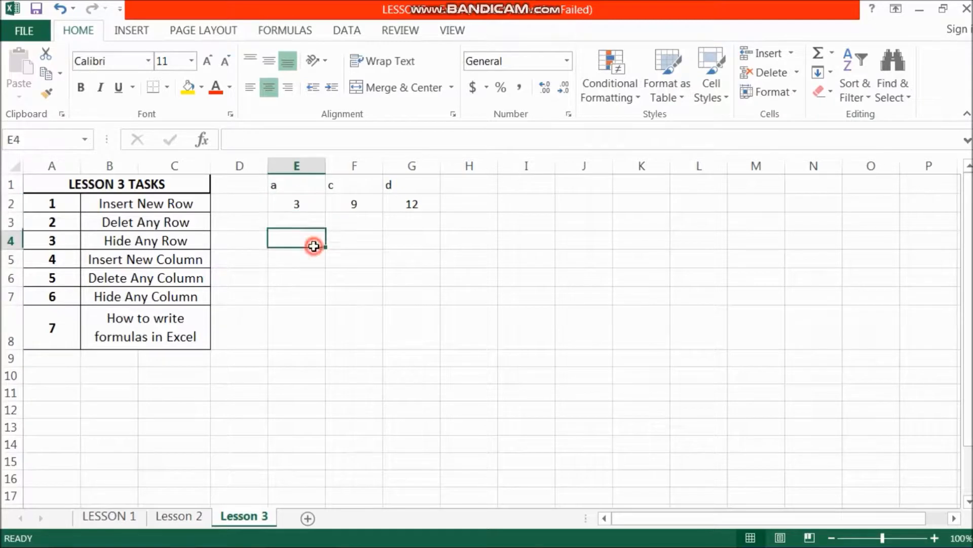
left_click(309, 204)
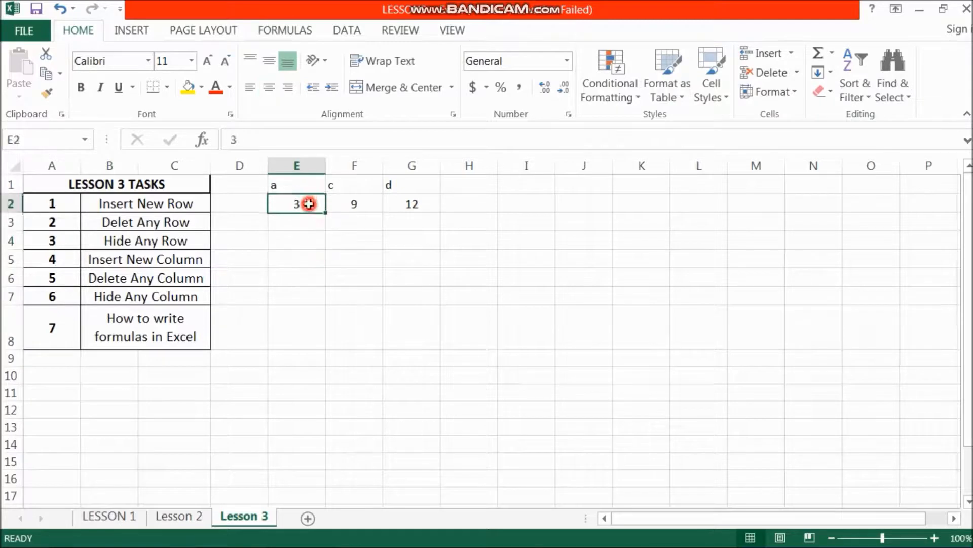
left_click(392, 212)
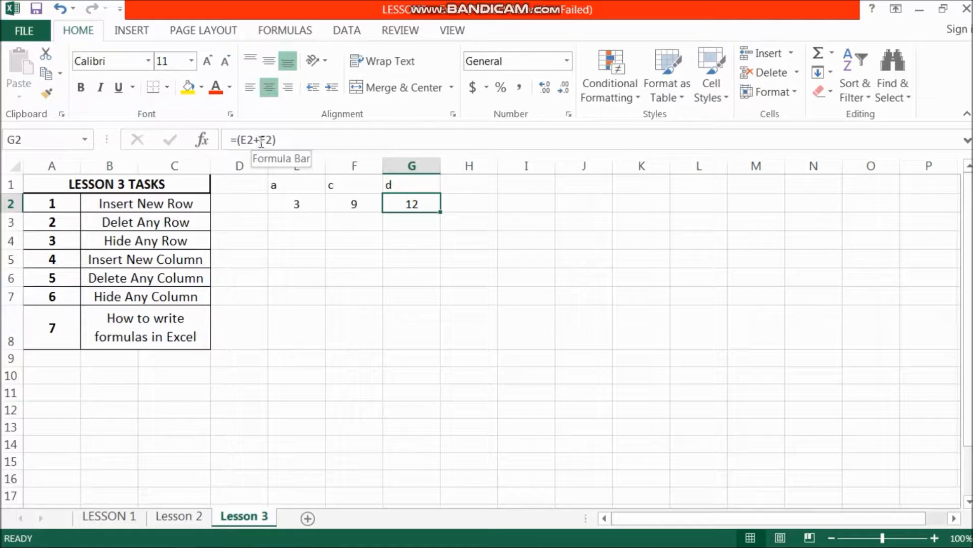
left_click(413, 240)
left_click(414, 204)
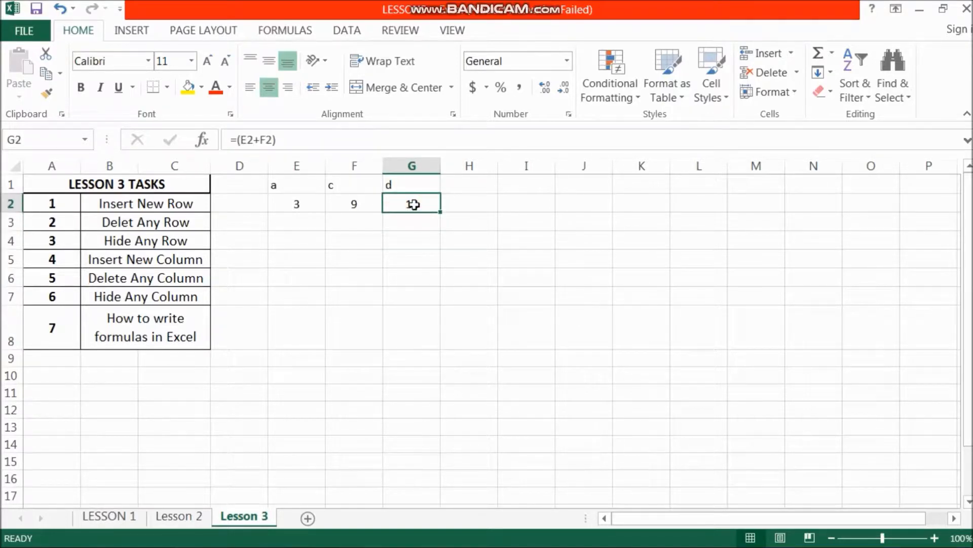
left_click(393, 243)
Step: Replace the formula in cell G2 with =SUM(E2:F2)
left_click(411, 201)
key("BackSpace")
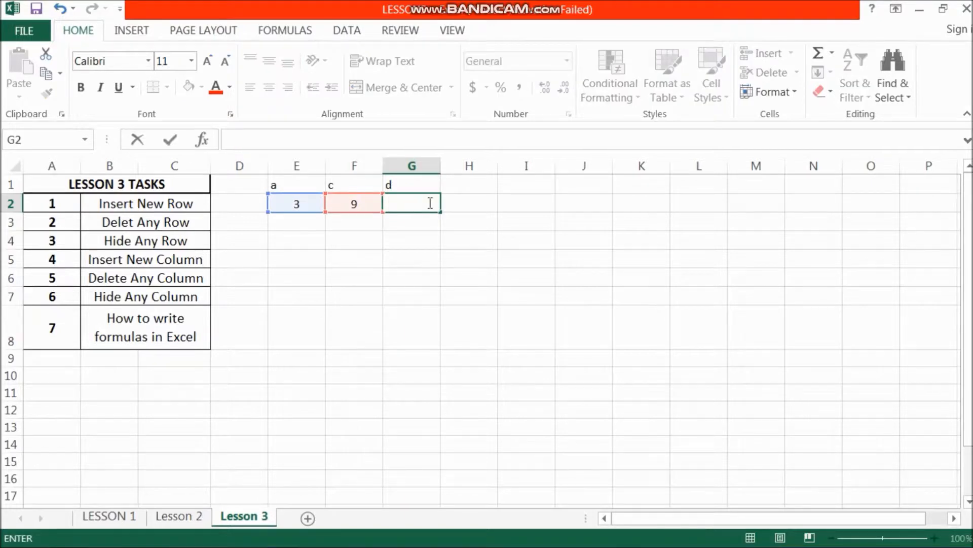
type("=")
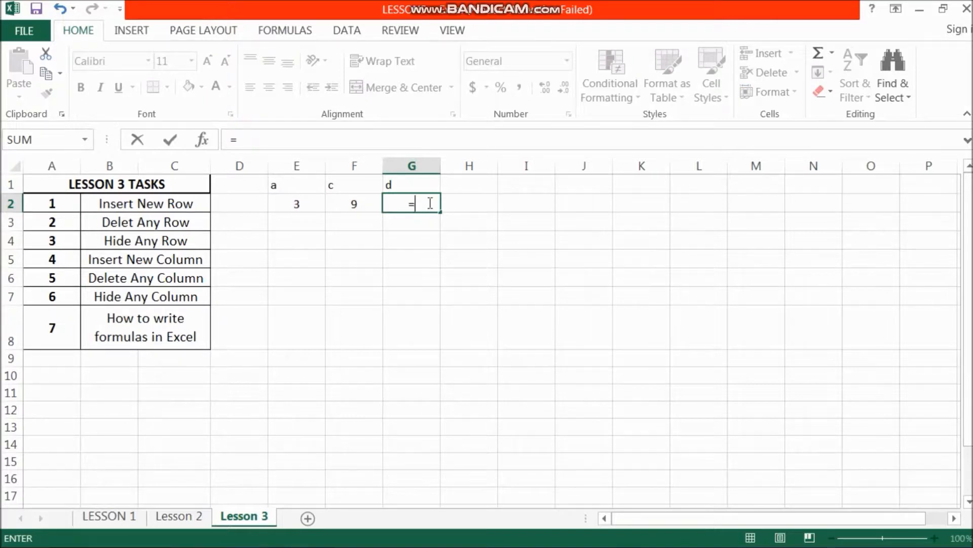
type("sum")
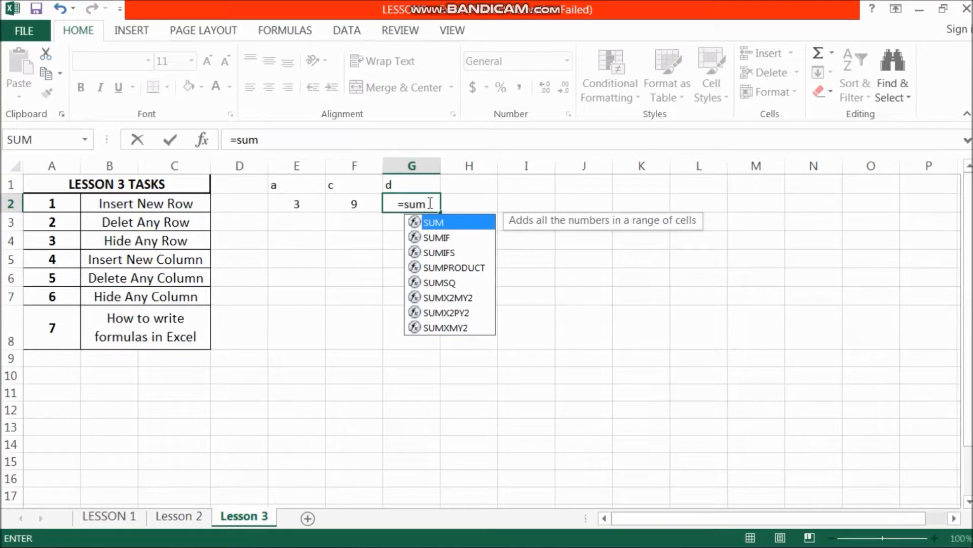
type("(")
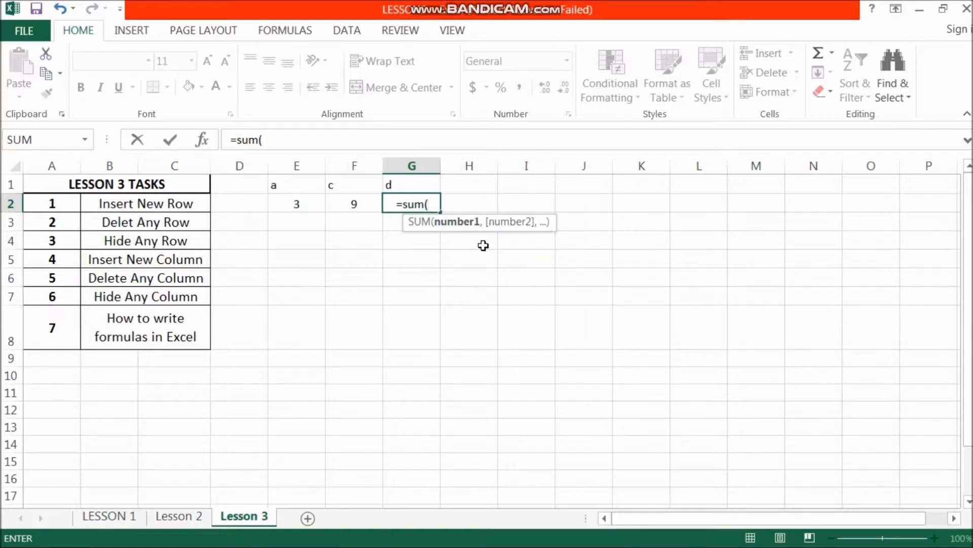
left_click(296, 205)
left_click_drag(323, 205, 334, 208)
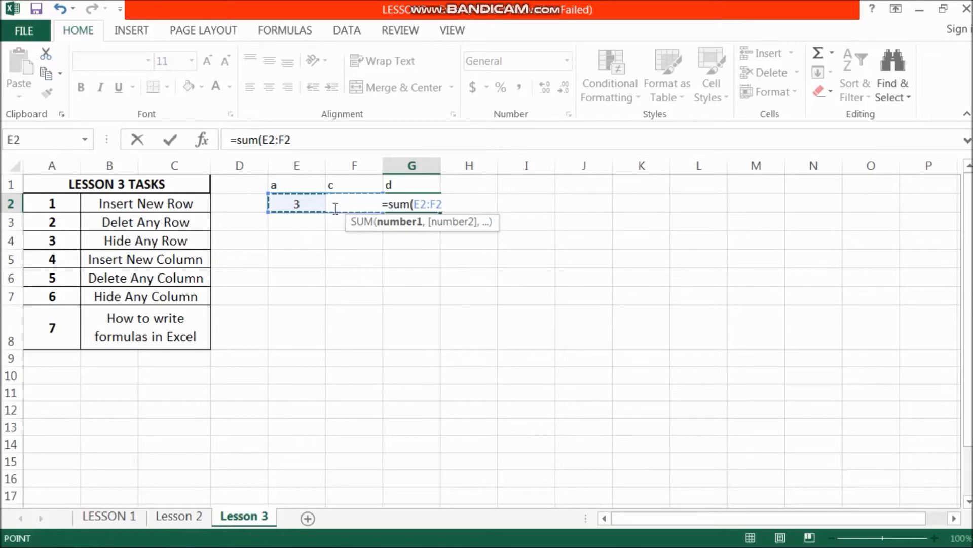
type(")")
key("Return")
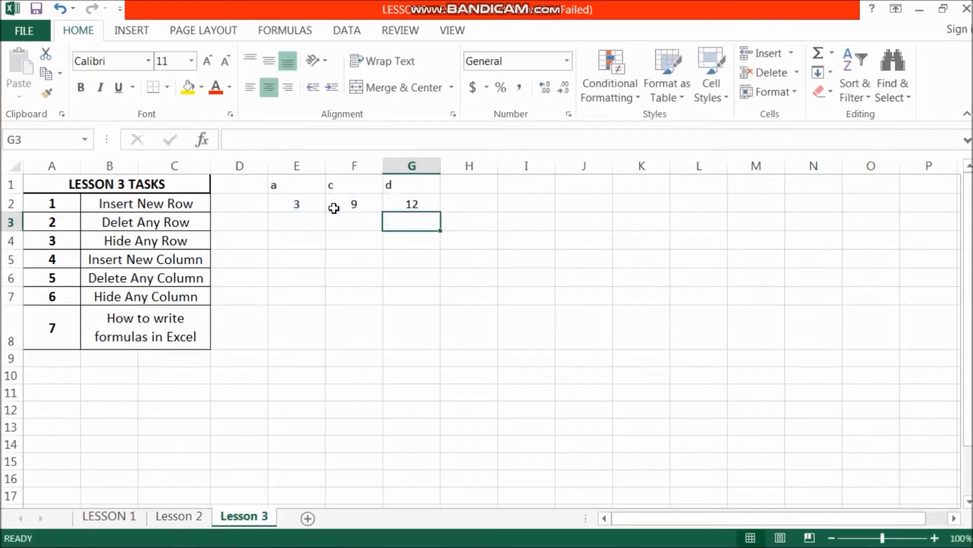
Step: Select cell G2 to view its formula and close the Windows color scheme prompt without choosing an option
left_click(432, 199)
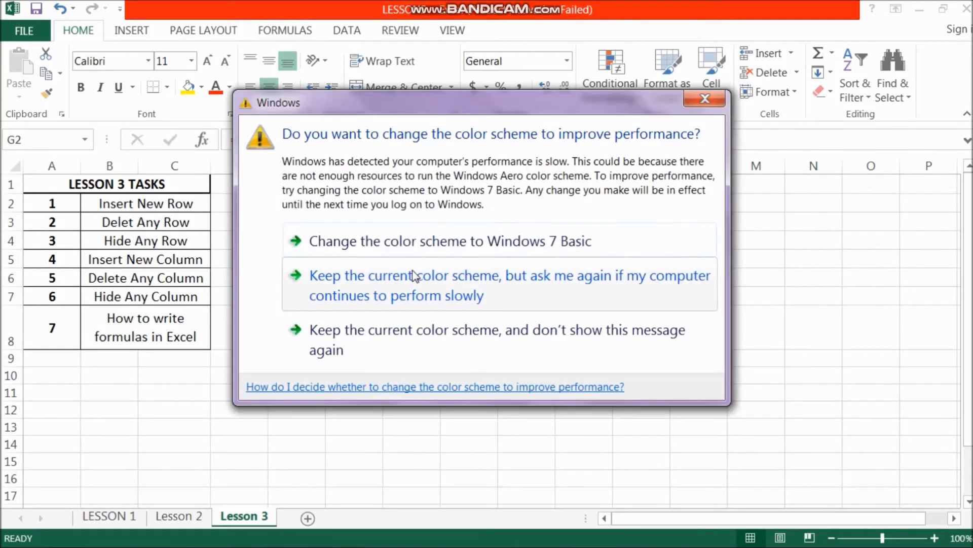
left_click(706, 99)
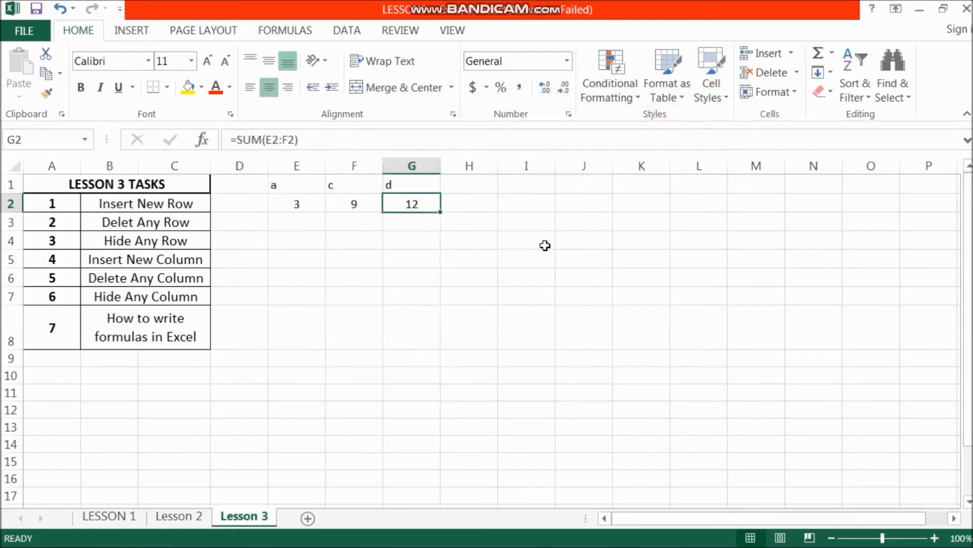